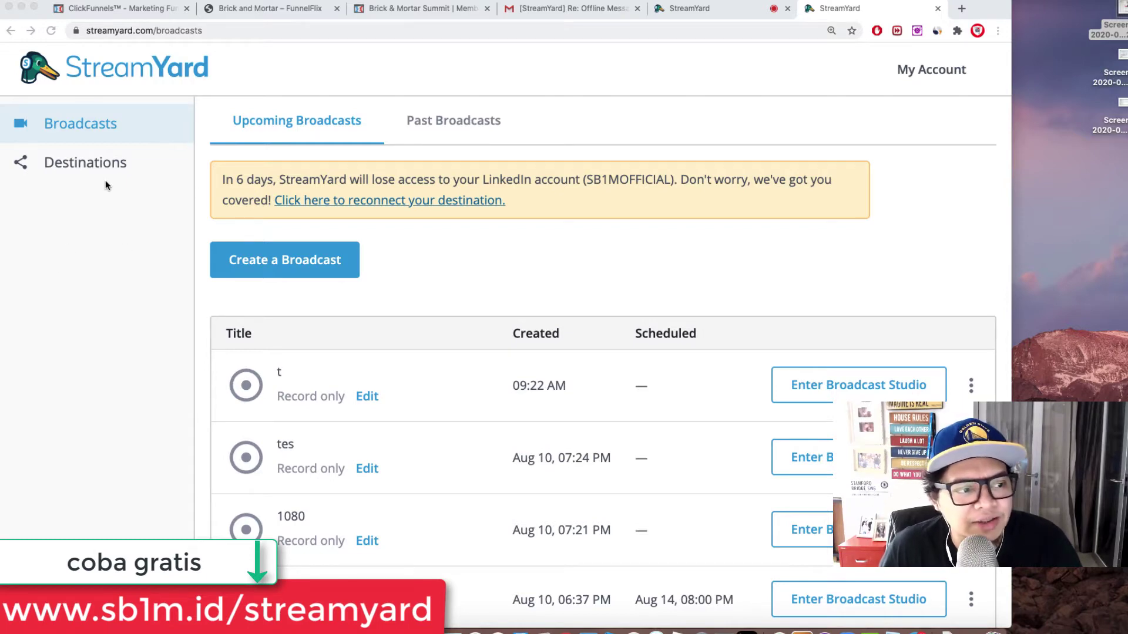
Open the studio entry page for the record-only broadcast titled "t"
{"action": "left_click", "coordinate": [99, 165]}
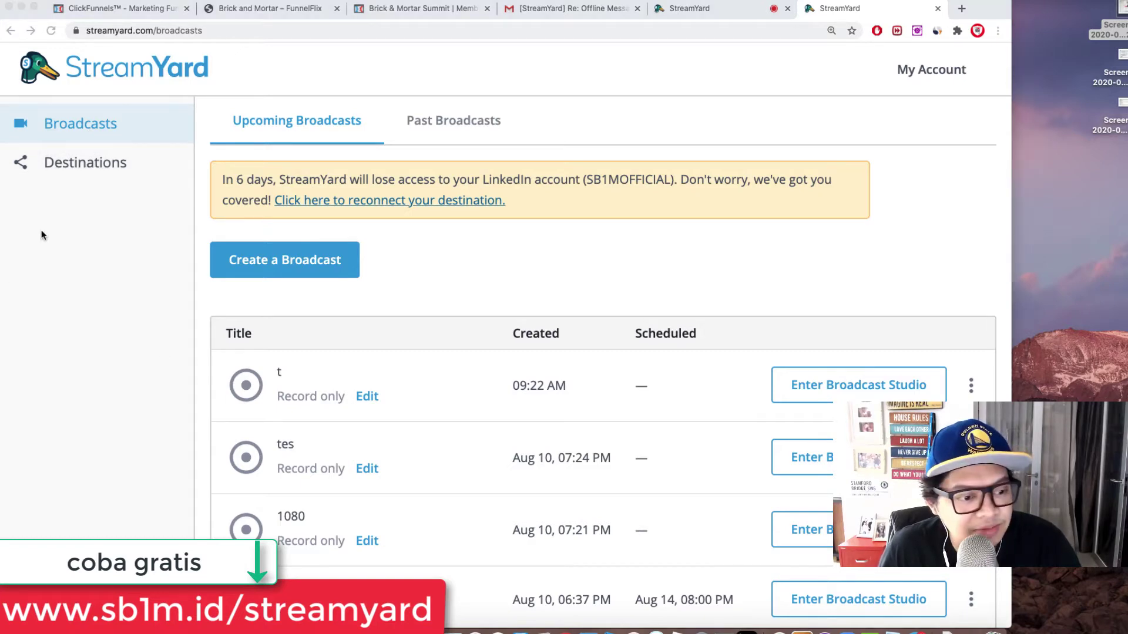
{"action": "scroll", "coordinate": [229, 256], "scroll_direction": "down", "scroll_amount": 1}
{"action": "scroll", "coordinate": [717, 403], "scroll_direction": "up", "scroll_amount": 1}
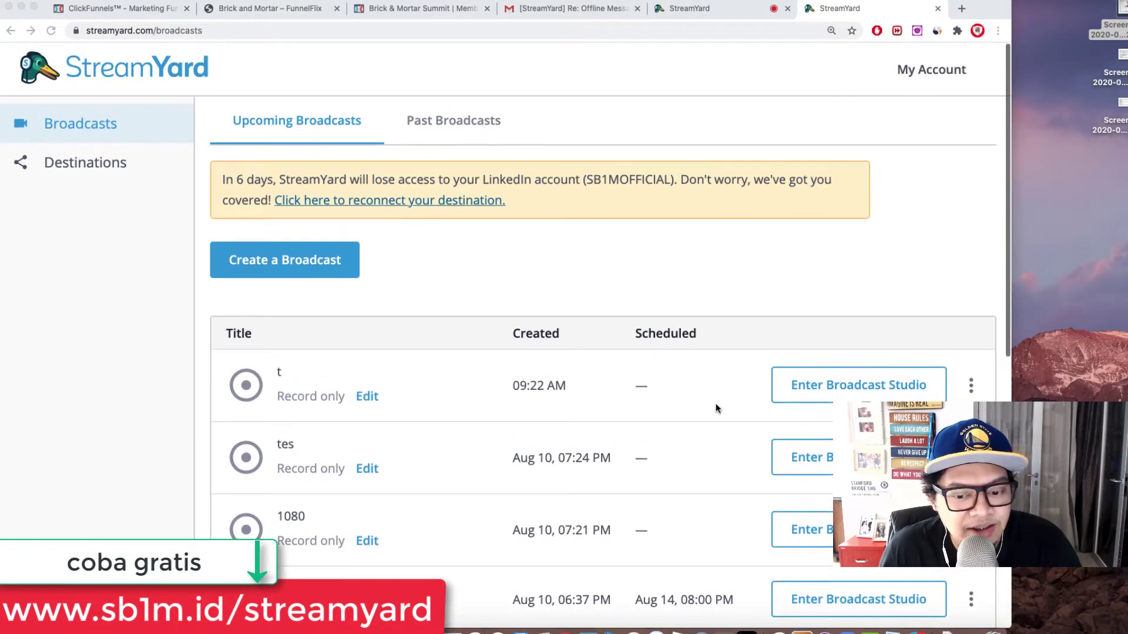
{"action": "left_click", "coordinate": [907, 388]}
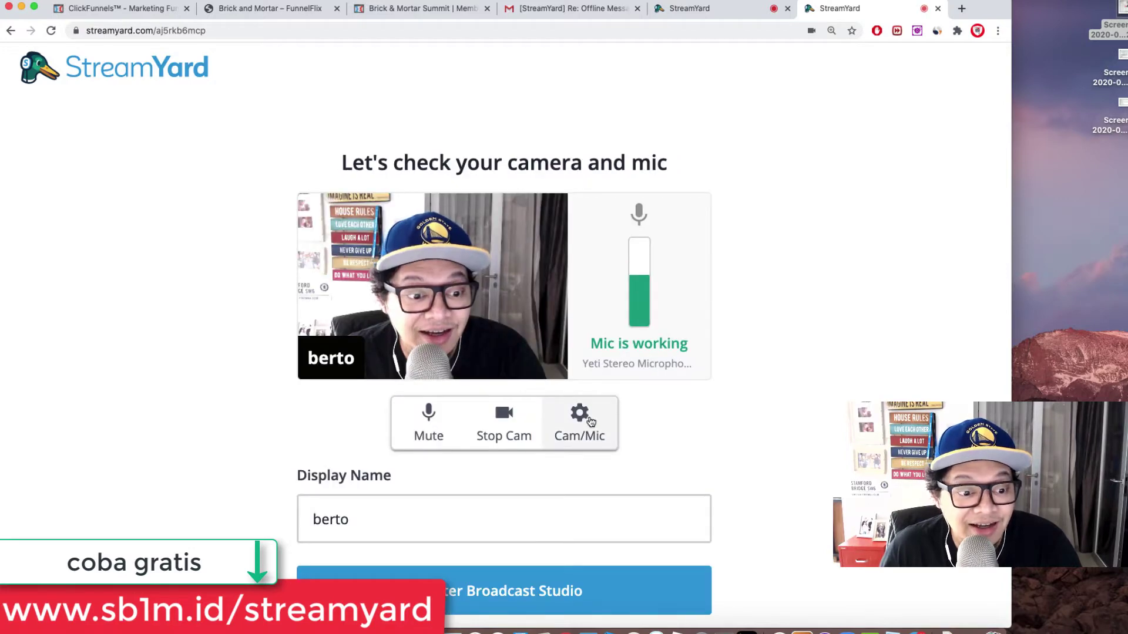
Show the advanced camera settings and choose Full High Definition (1080p) as the camera resolution
{"action": "left_click", "coordinate": [588, 421]}
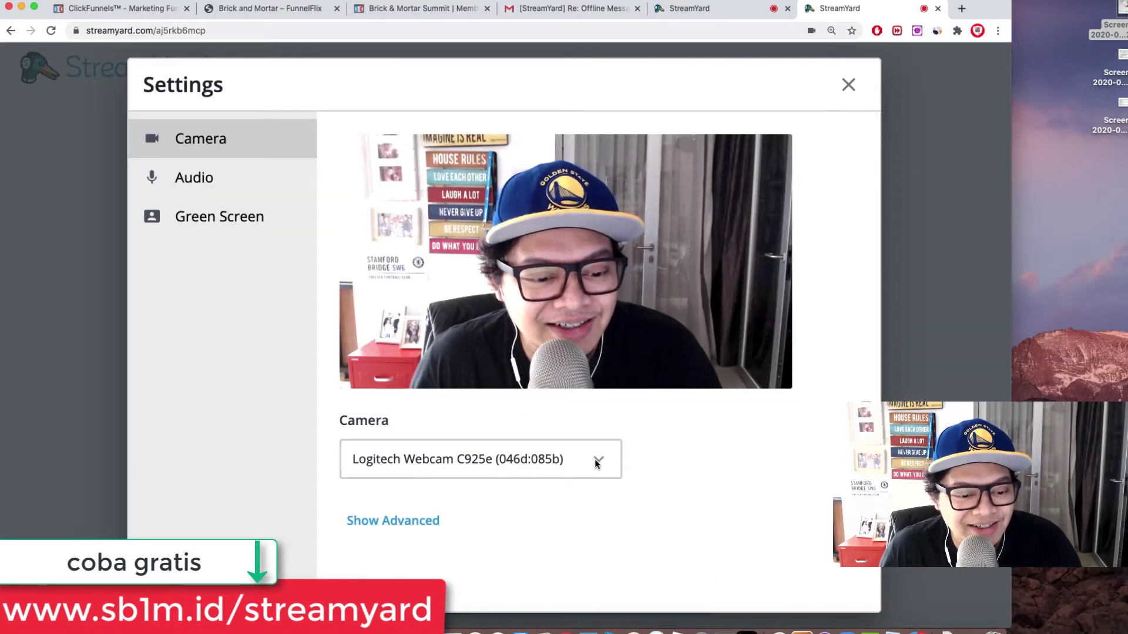
{"action": "left_click", "coordinate": [482, 459]}
{"action": "left_click", "coordinate": [458, 458]}
{"action": "left_click", "coordinate": [392, 531]}
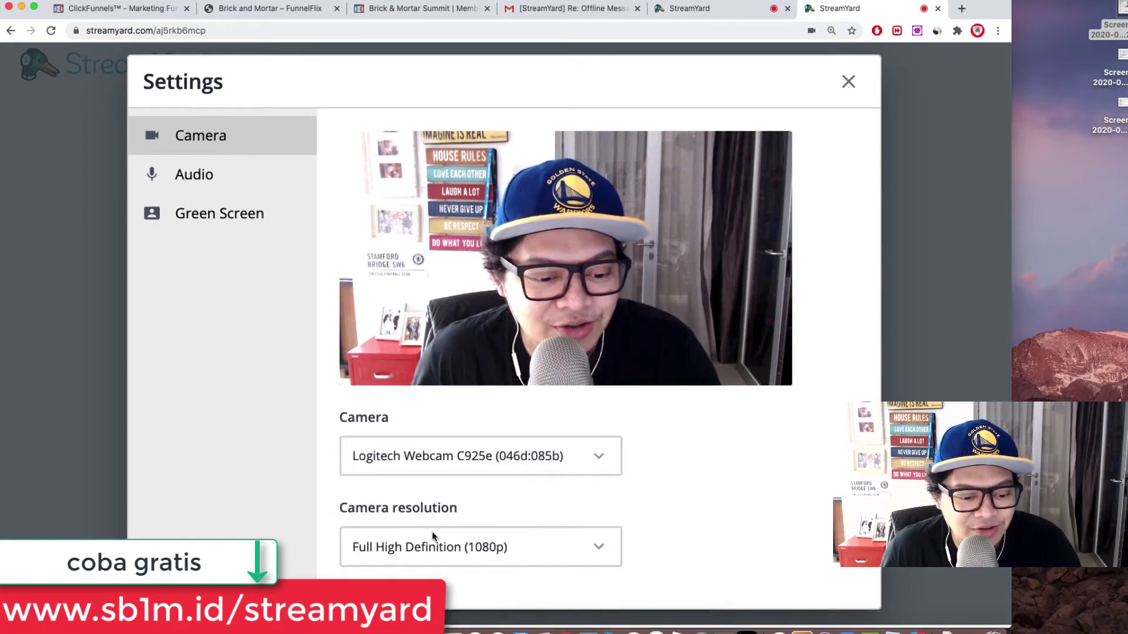
{"action": "left_click", "coordinate": [538, 546]}
{"action": "left_click", "coordinate": [541, 546]}
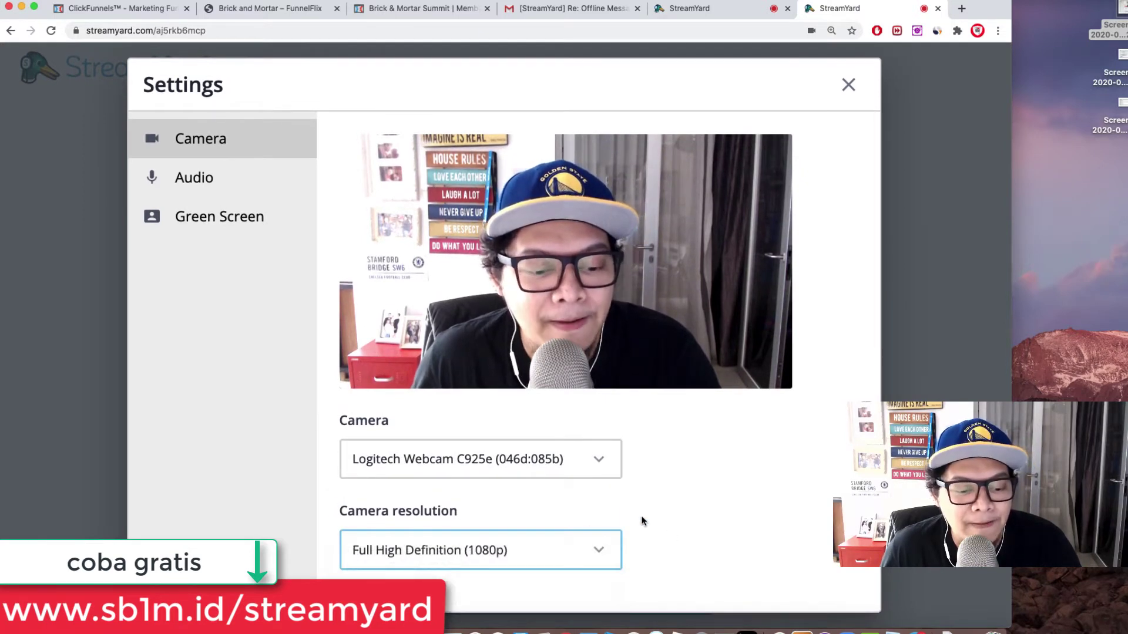
{"action": "left_click", "coordinate": [545, 551]}
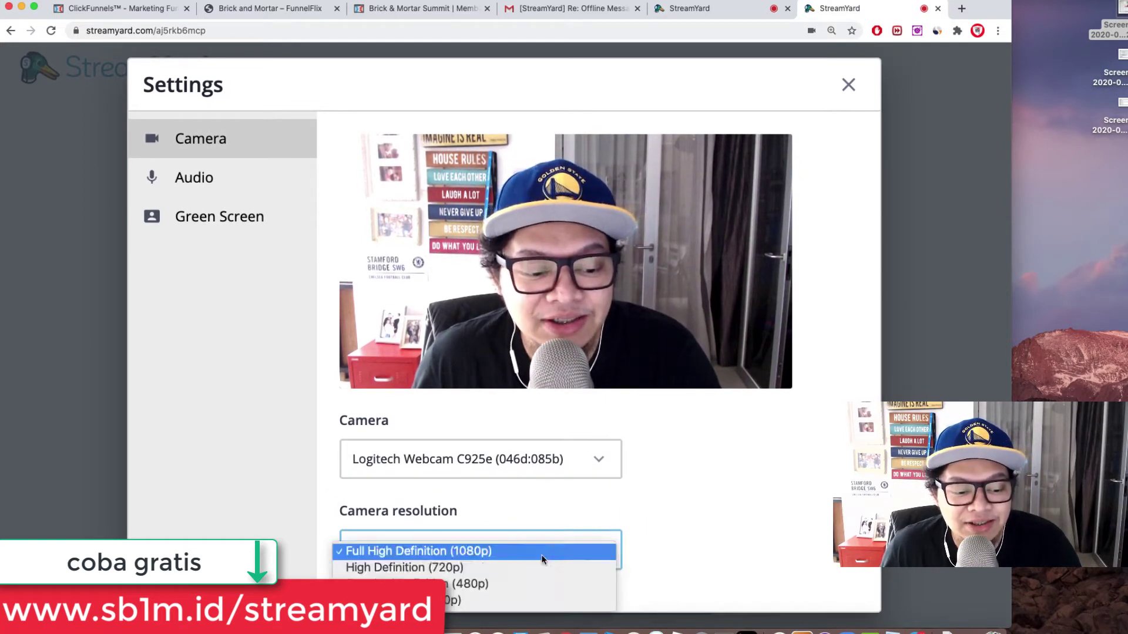
{"action": "left_click", "coordinate": [673, 520]}
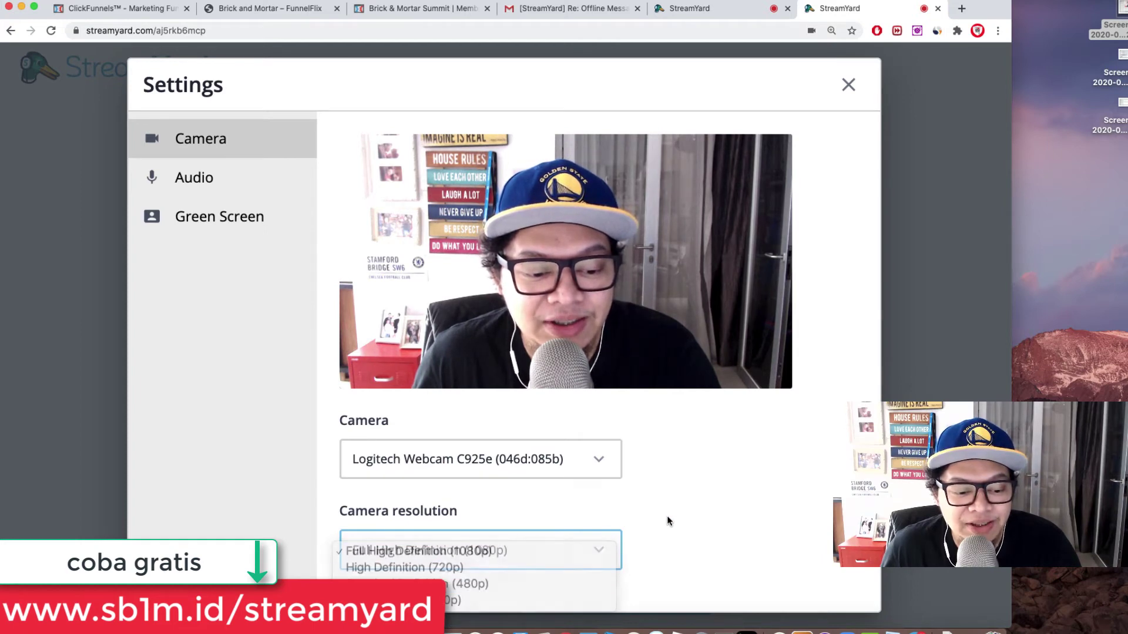
{"action": "left_click", "coordinate": [846, 83]}
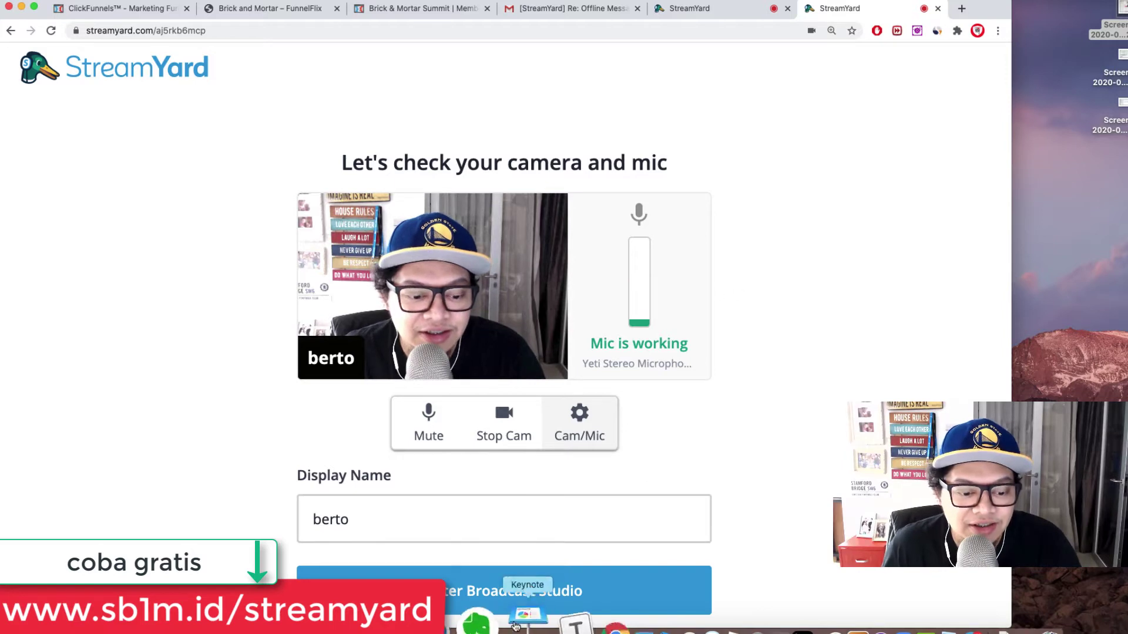
Enter the broadcast studio and set the broadcast quality to Full High Definition (1080p) in the general settings
{"action": "left_click", "coordinate": [509, 592]}
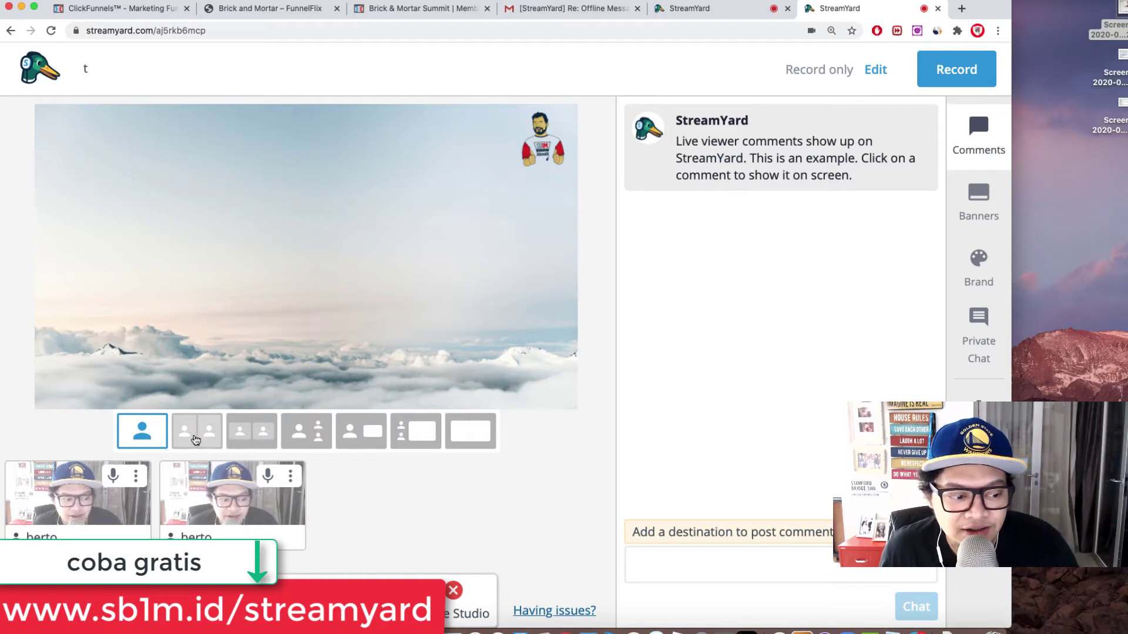
{"action": "mouse_move", "coordinate": [278, 495]}
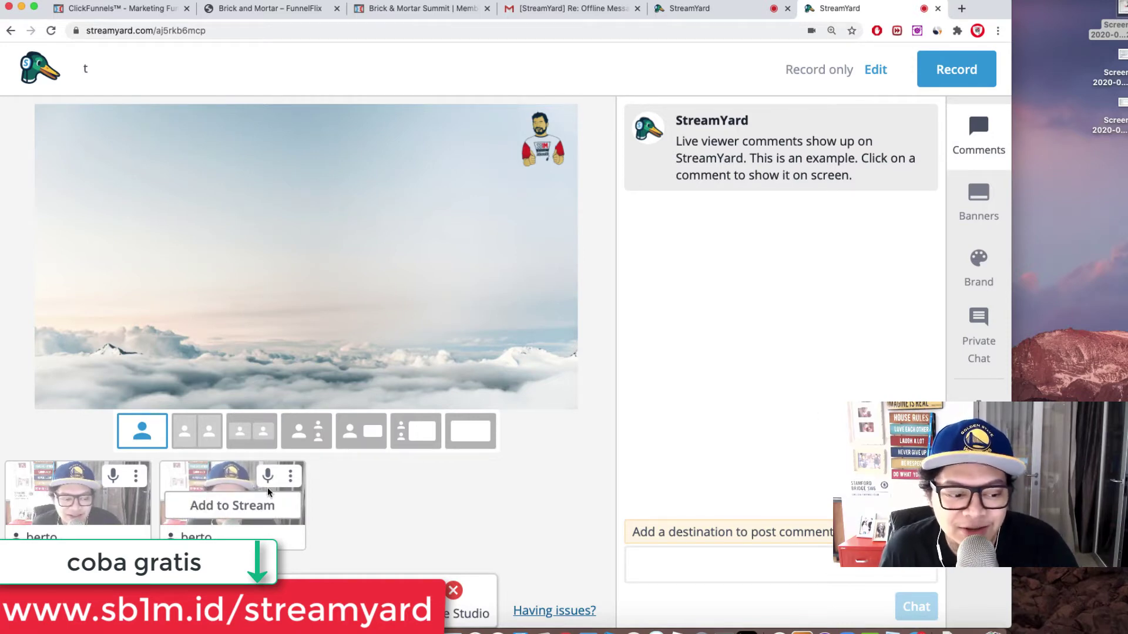
{"action": "left_click", "coordinate": [406, 608]}
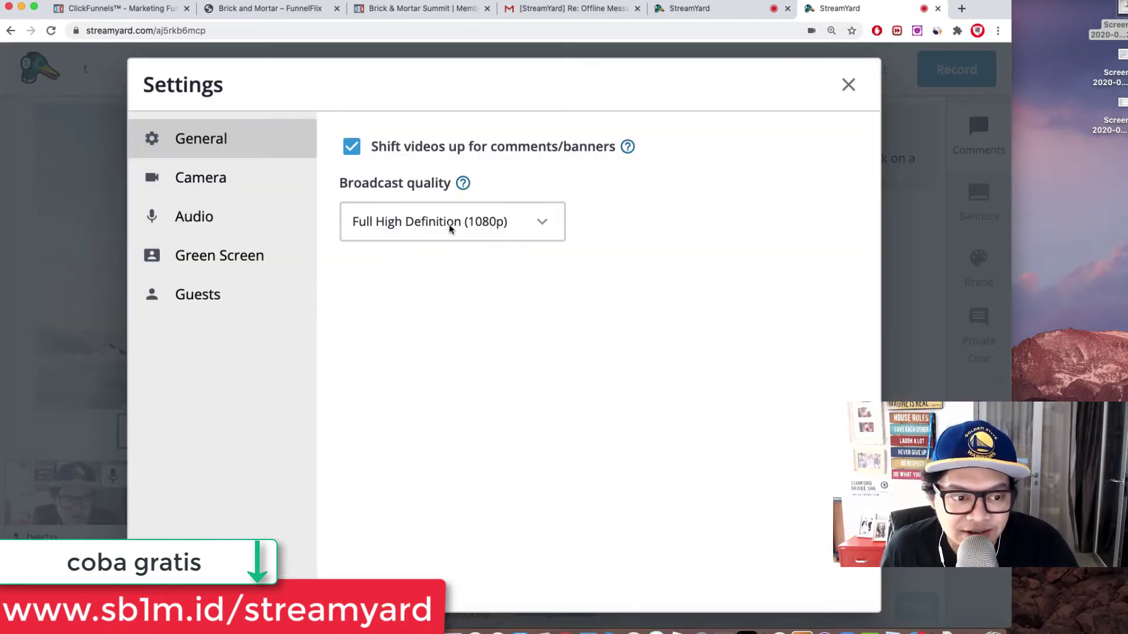
{"action": "left_click", "coordinate": [555, 230]}
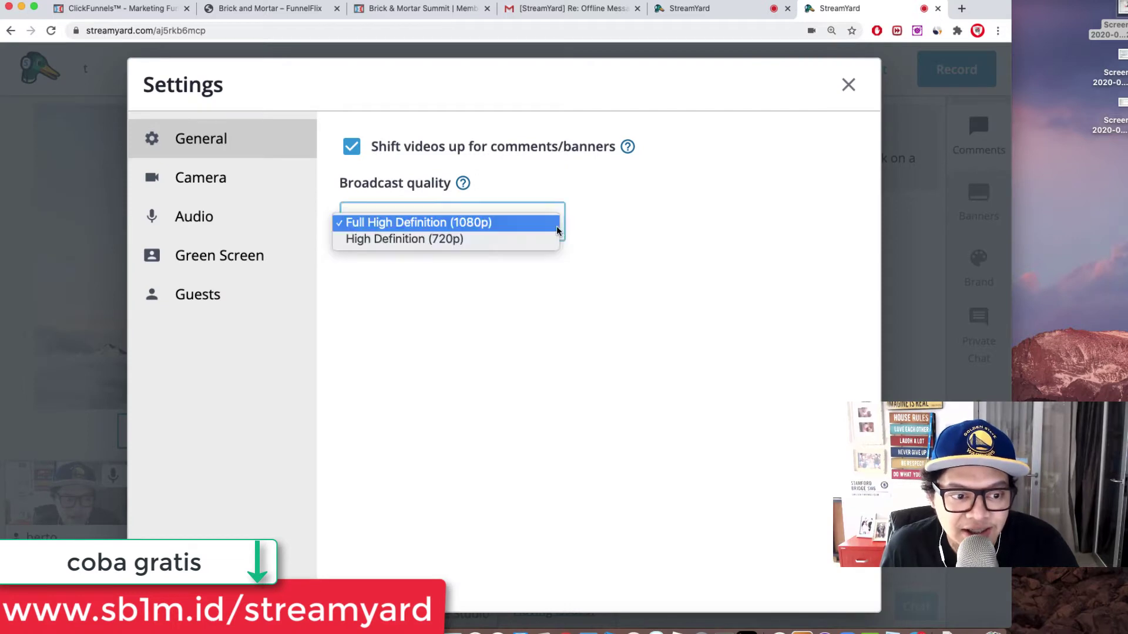
{"action": "left_click", "coordinate": [504, 224]}
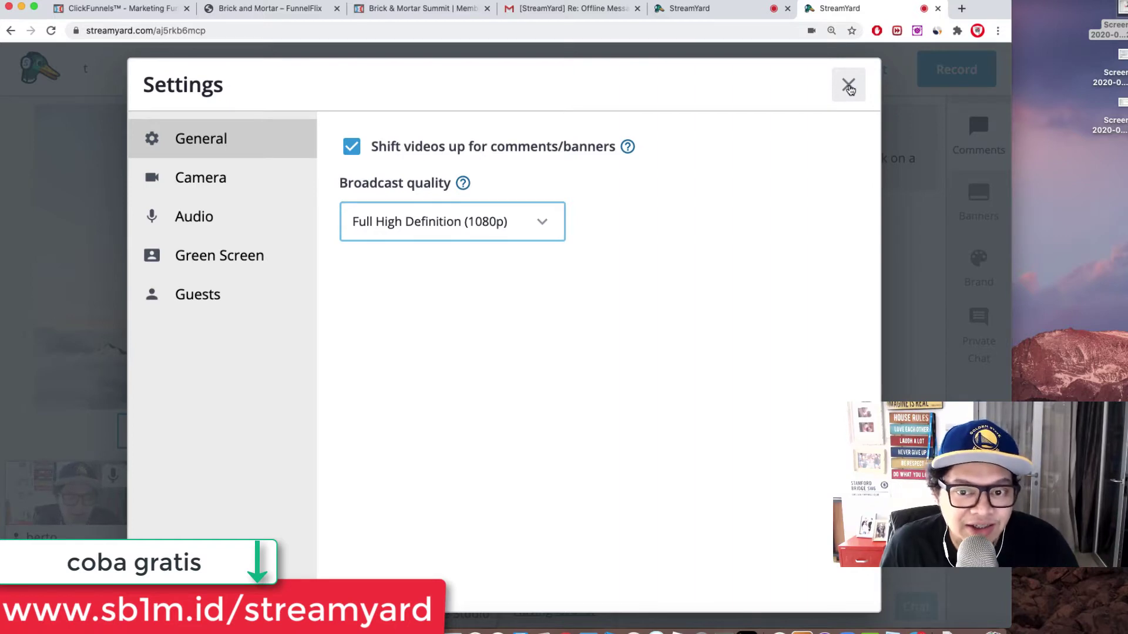
{"action": "left_click", "coordinate": [849, 88]}
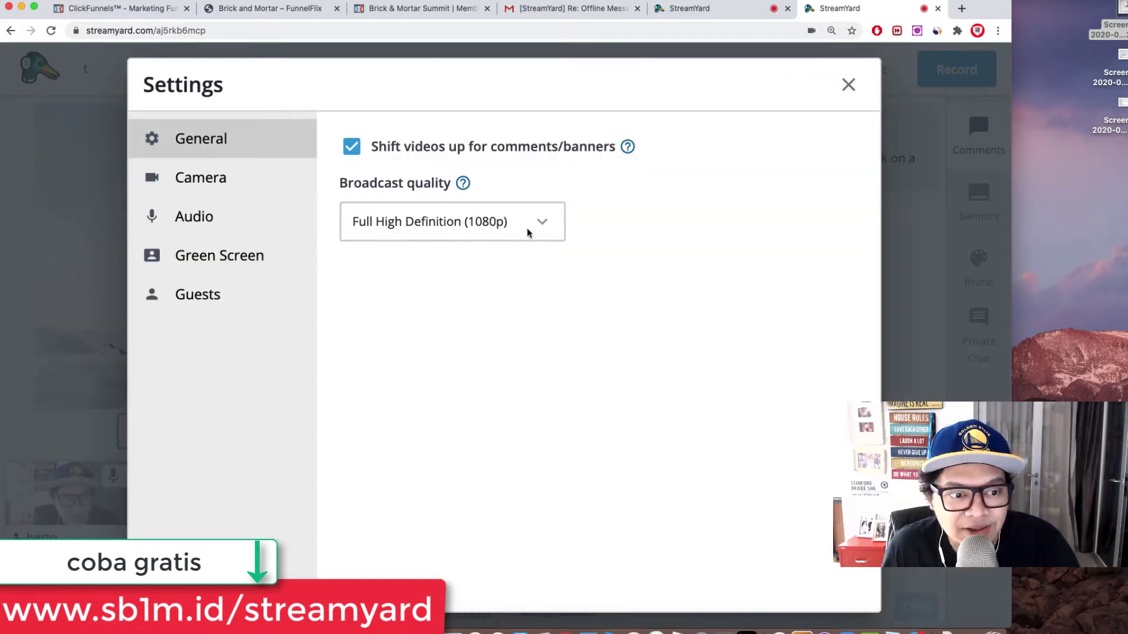
{"action": "left_click", "coordinate": [531, 228]}
{"action": "left_click", "coordinate": [528, 225]}
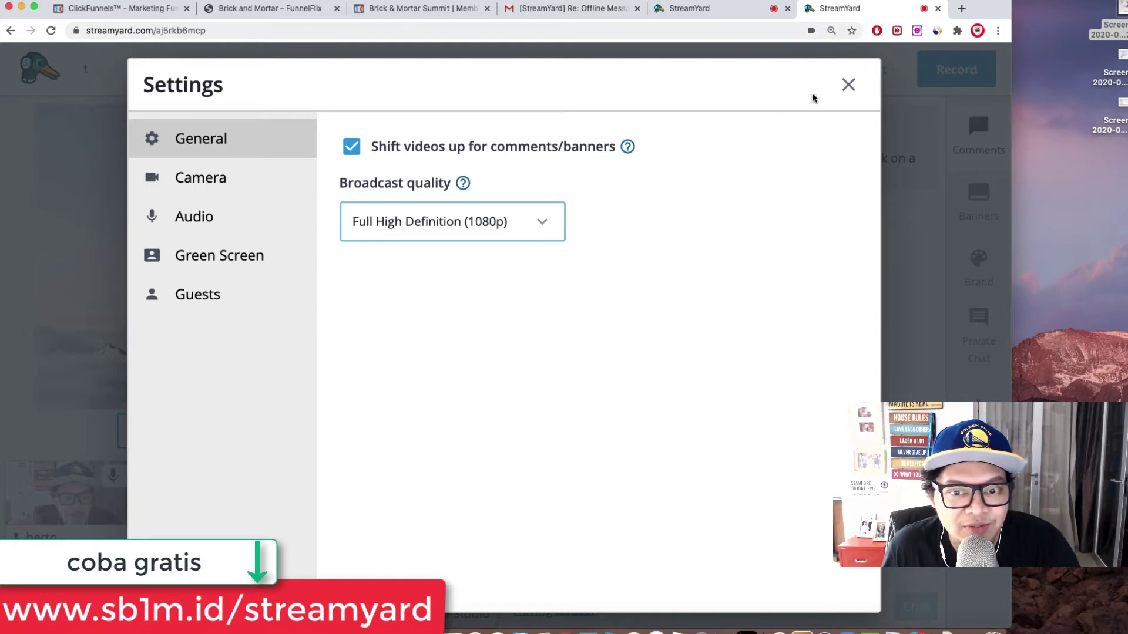
{"action": "left_click", "coordinate": [848, 84]}
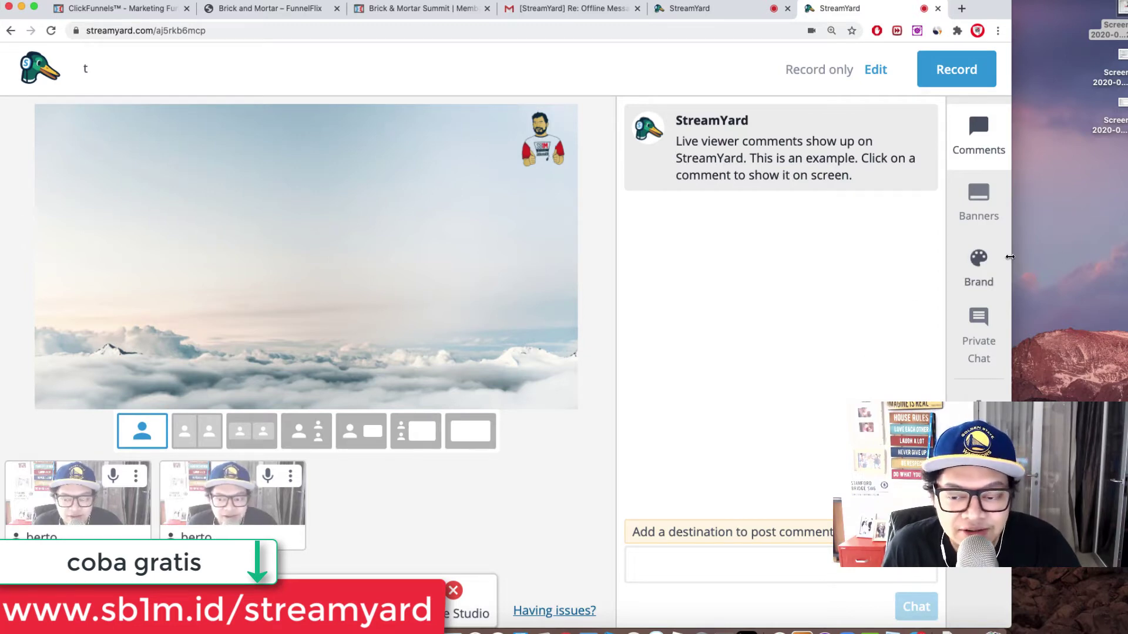
Try sharing the entire Screen 1 in the studio, and stop that screen share
{"action": "left_click_drag", "start_coordinate": [1021, 255], "coordinate": [1073, 255]}
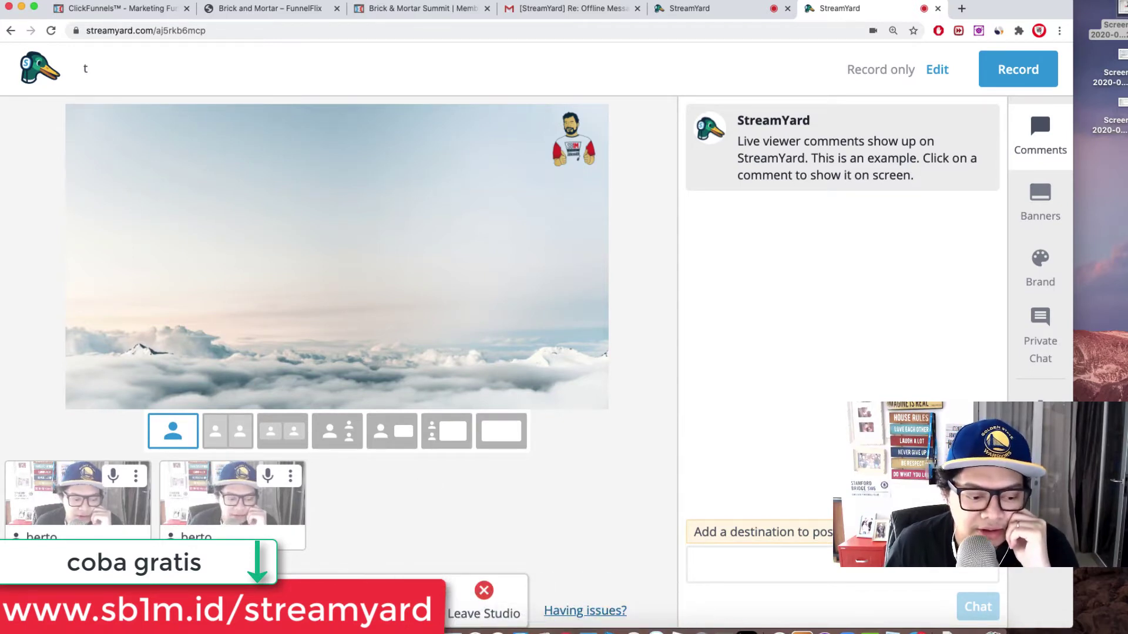
{"action": "left_click", "coordinate": [443, 204]}
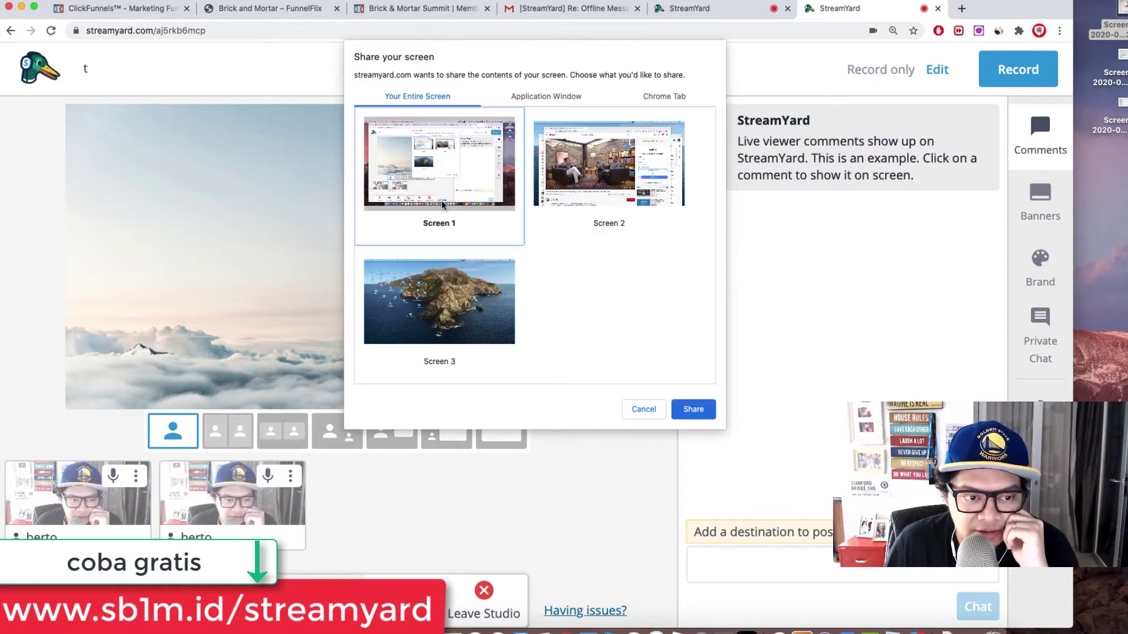
{"action": "left_click", "coordinate": [688, 411]}
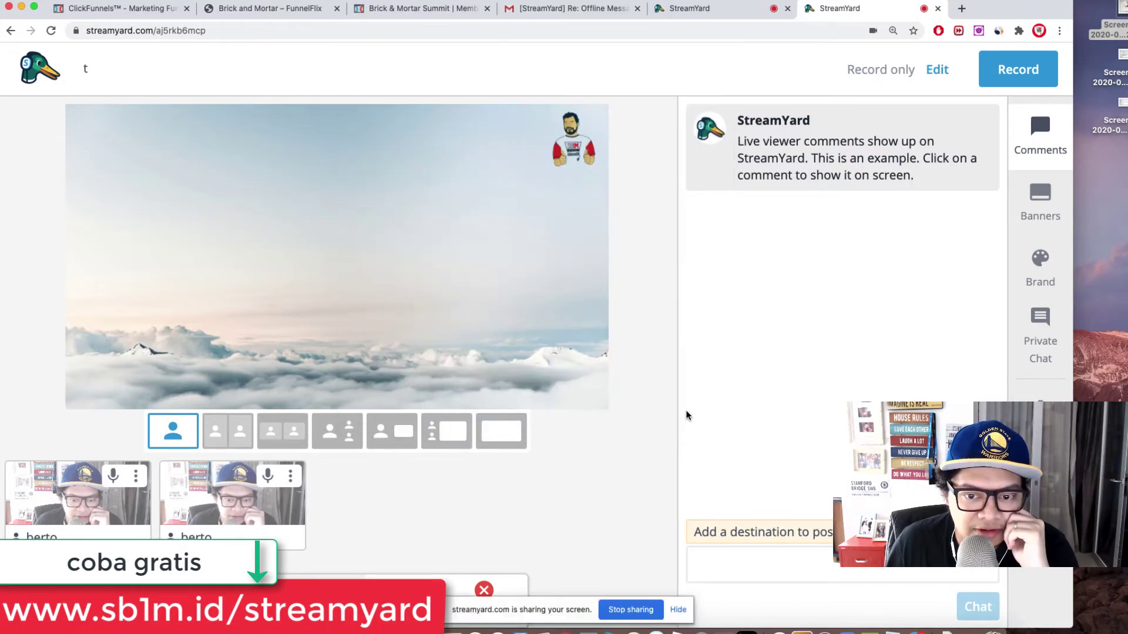
{"action": "key", "text": "super+Tab"}
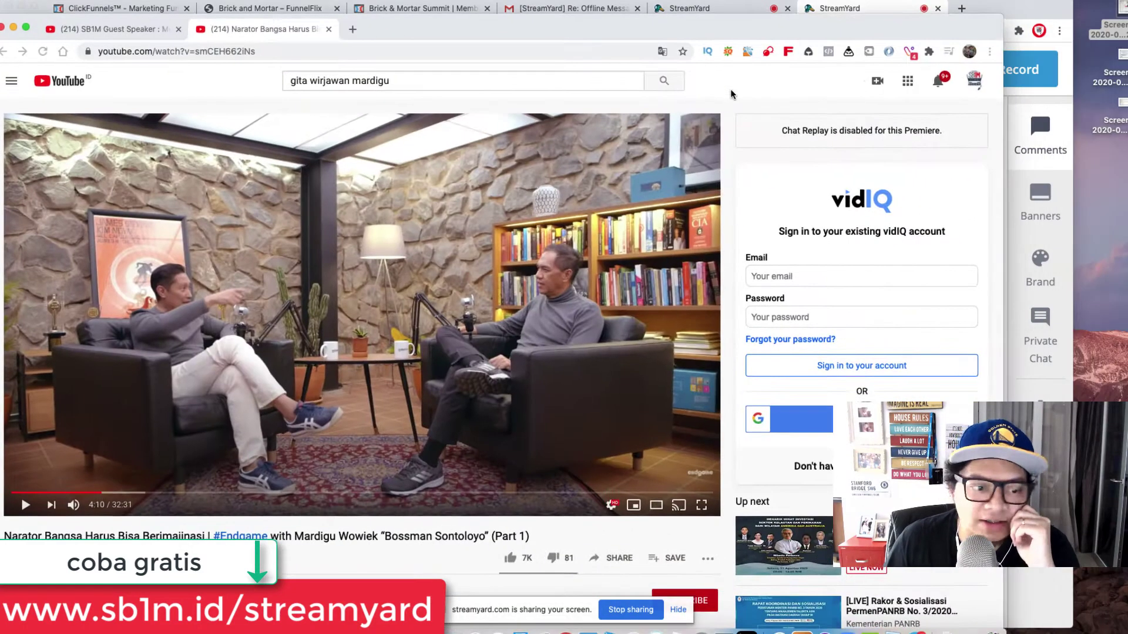
{"action": "key", "text": "super+Tab"}
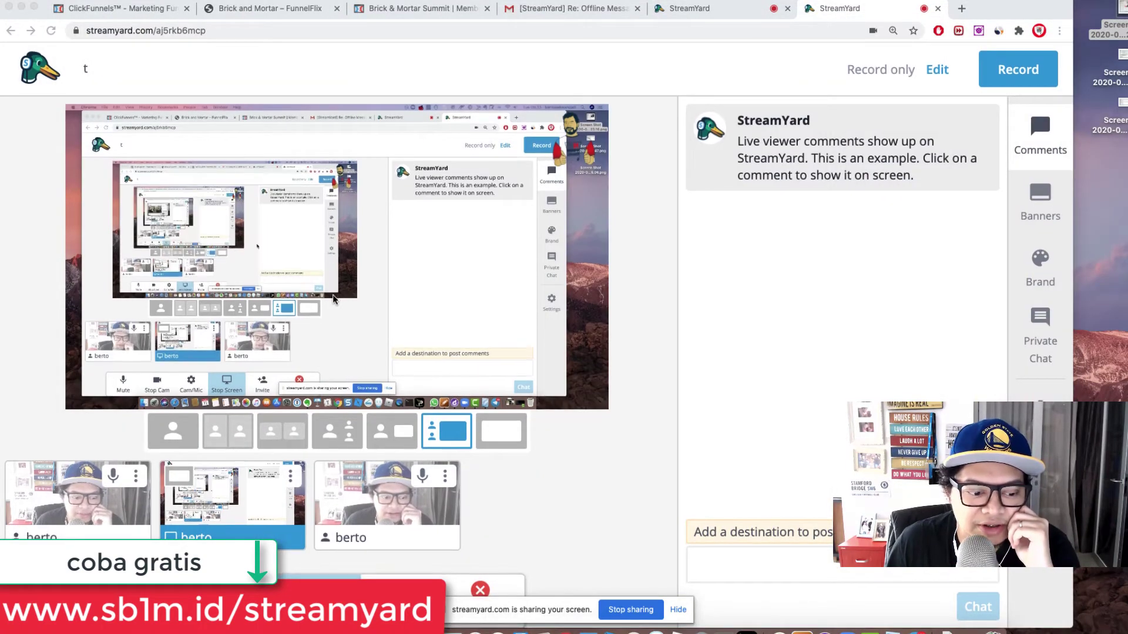
{"action": "left_click", "coordinate": [334, 589]}
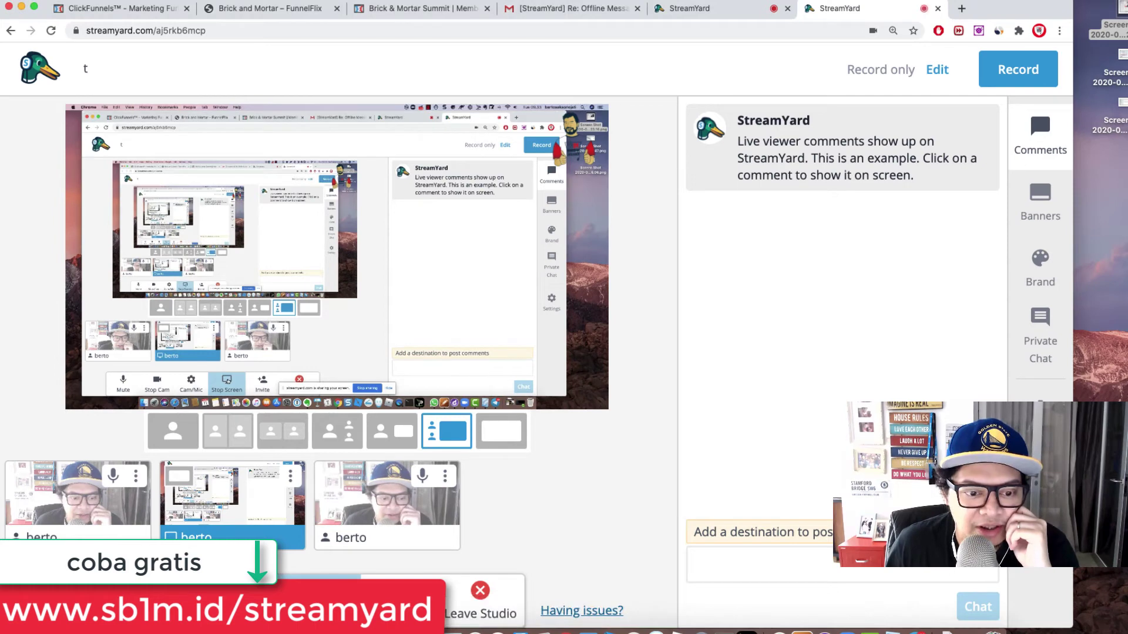
Share the entire Screen 3 and put it on the stream together with the host's camera
{"action": "left_click", "coordinate": [334, 590]}
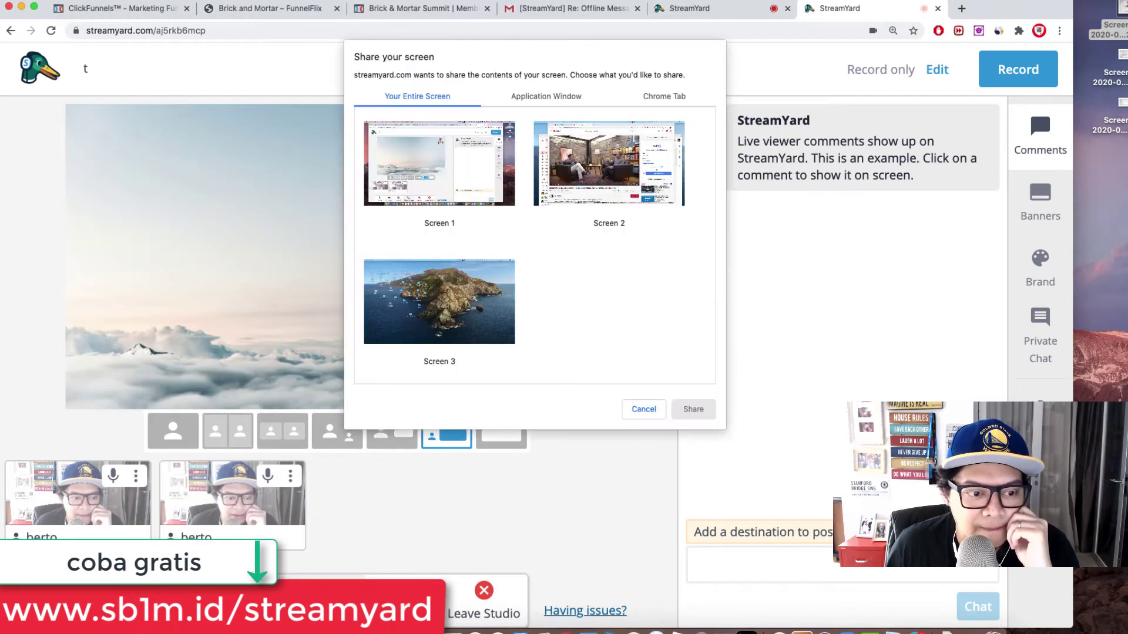
{"action": "left_click", "coordinate": [464, 353]}
{"action": "left_click", "coordinate": [692, 410]}
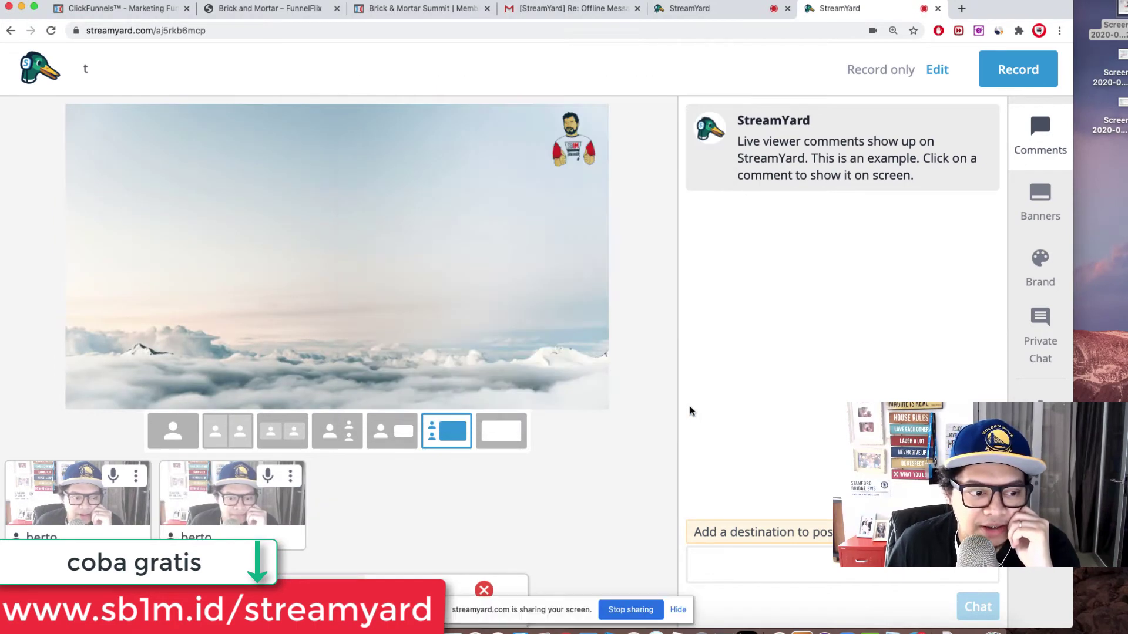
{"action": "left_click", "coordinate": [66, 499]}
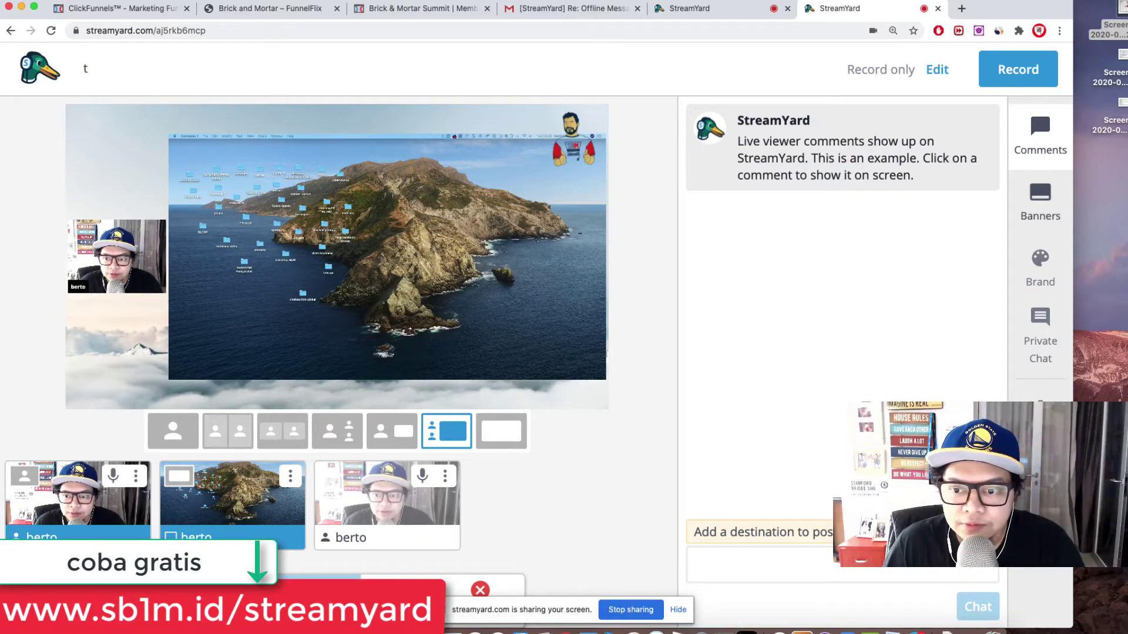
Try the golden lightning-bolt logo in the brand settings, restore the previous logo, and look through the overlays and video clips
{"action": "left_click", "coordinate": [1041, 203]}
{"action": "left_click", "coordinate": [1040, 276]}
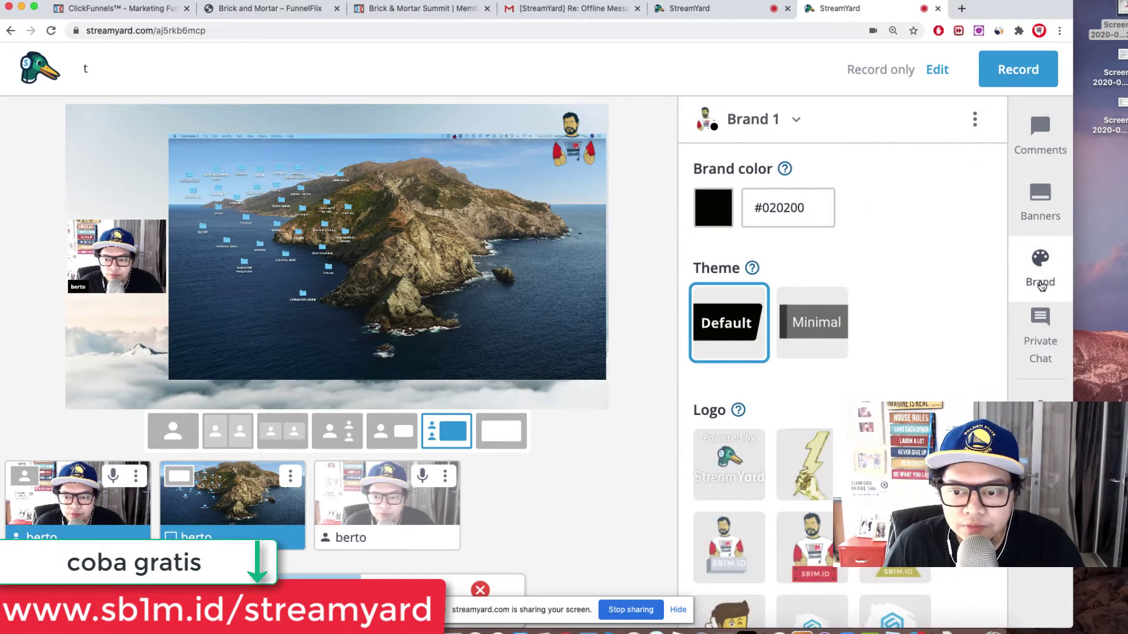
{"action": "scroll", "coordinate": [929, 379], "scroll_direction": "down", "scroll_amount": 2}
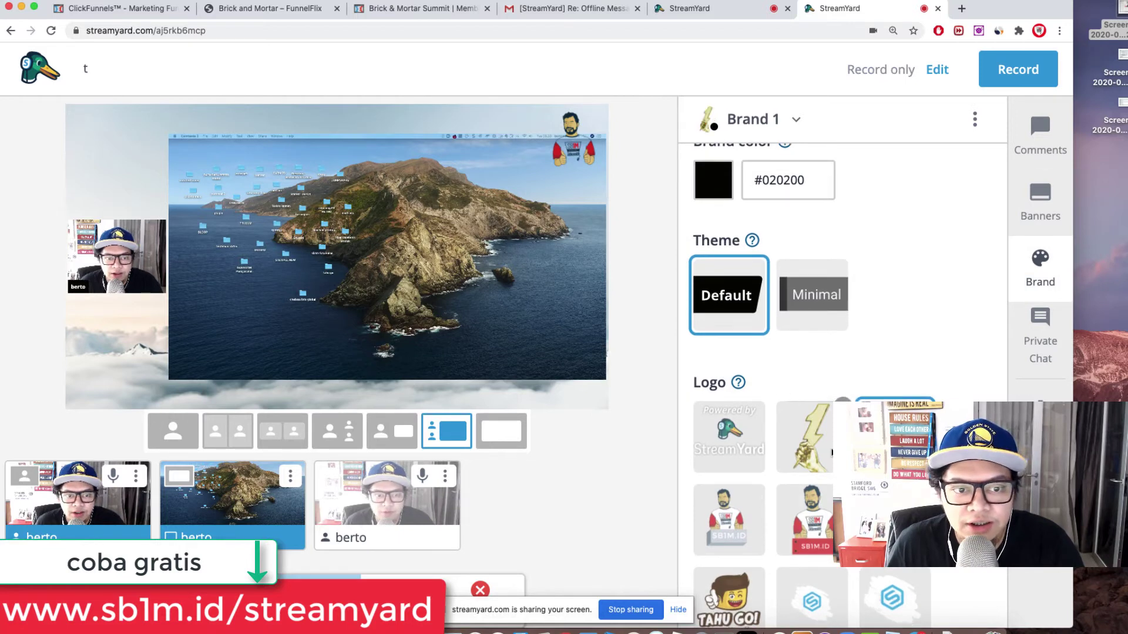
{"action": "left_click", "coordinate": [831, 453]}
{"action": "left_click", "coordinate": [830, 452]}
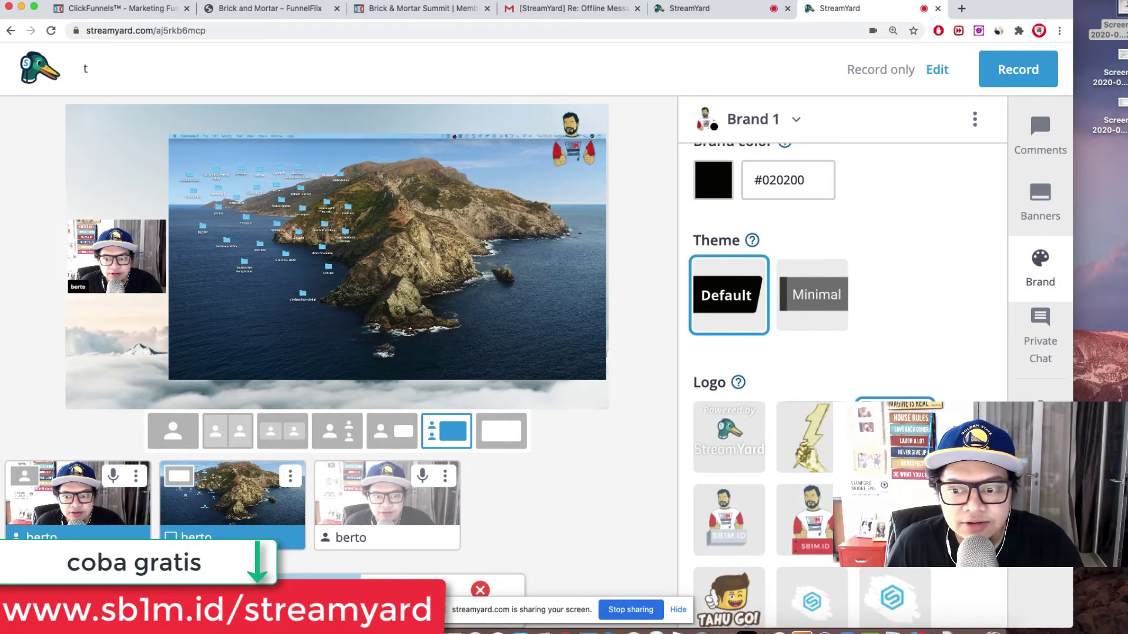
{"action": "scroll", "coordinate": [857, 266], "scroll_direction": "down", "scroll_amount": 10}
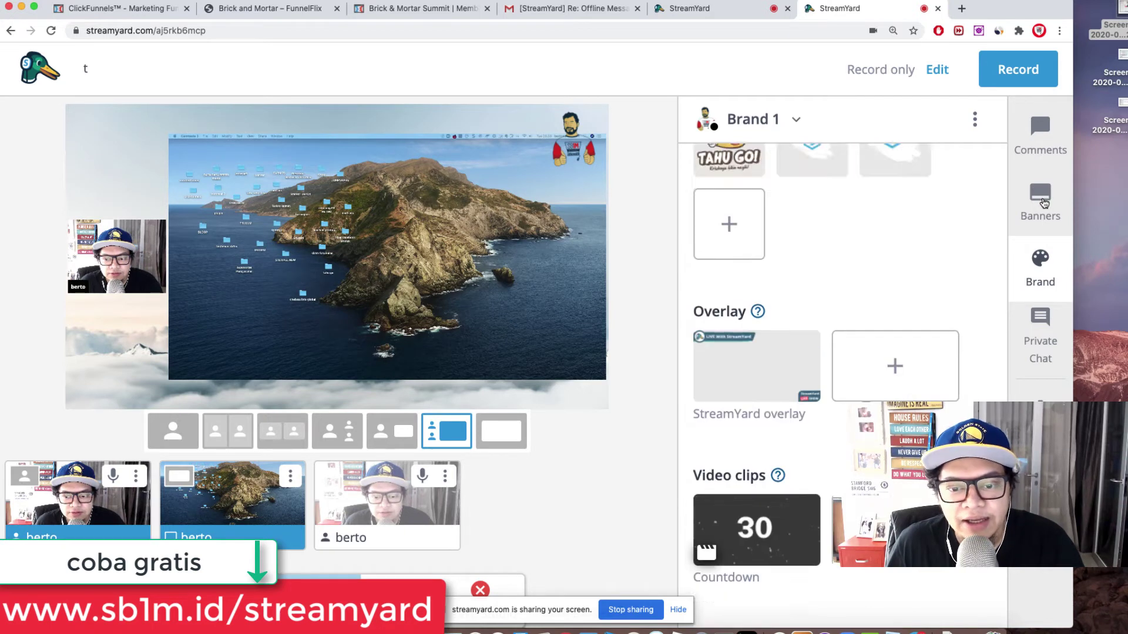
Show the "Join SB1M Subscription" banner from the SB1M FREE MEMBER banner folder on the stream
{"action": "left_click", "coordinate": [1042, 203]}
{"action": "scroll", "coordinate": [860, 361], "scroll_direction": "down", "scroll_amount": 3}
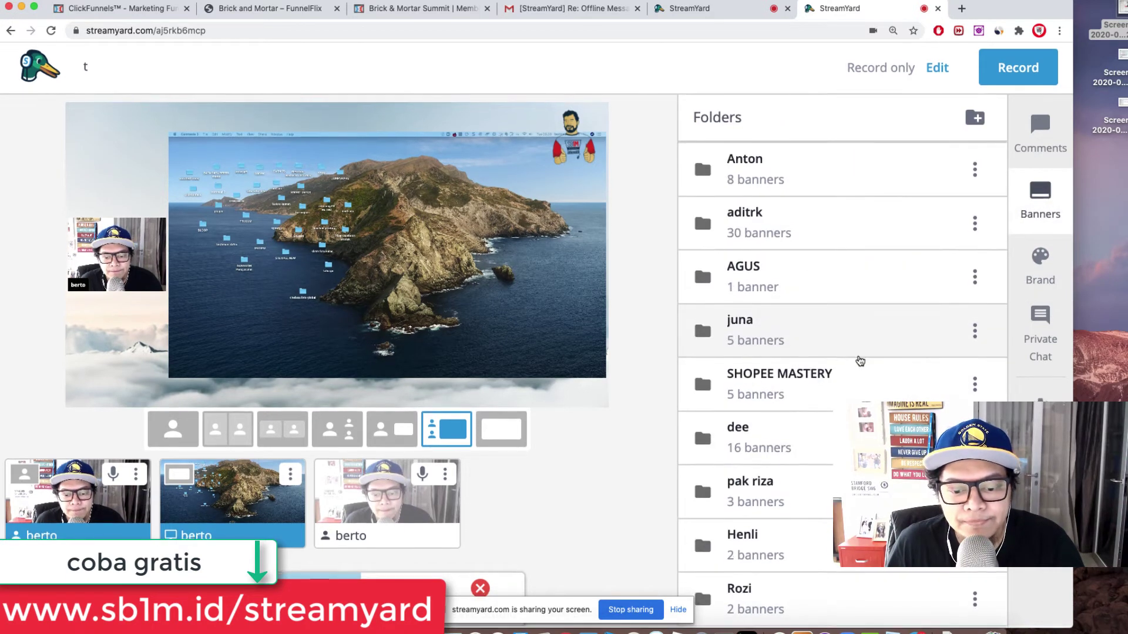
{"action": "scroll", "coordinate": [860, 361], "scroll_direction": "up", "scroll_amount": 4}
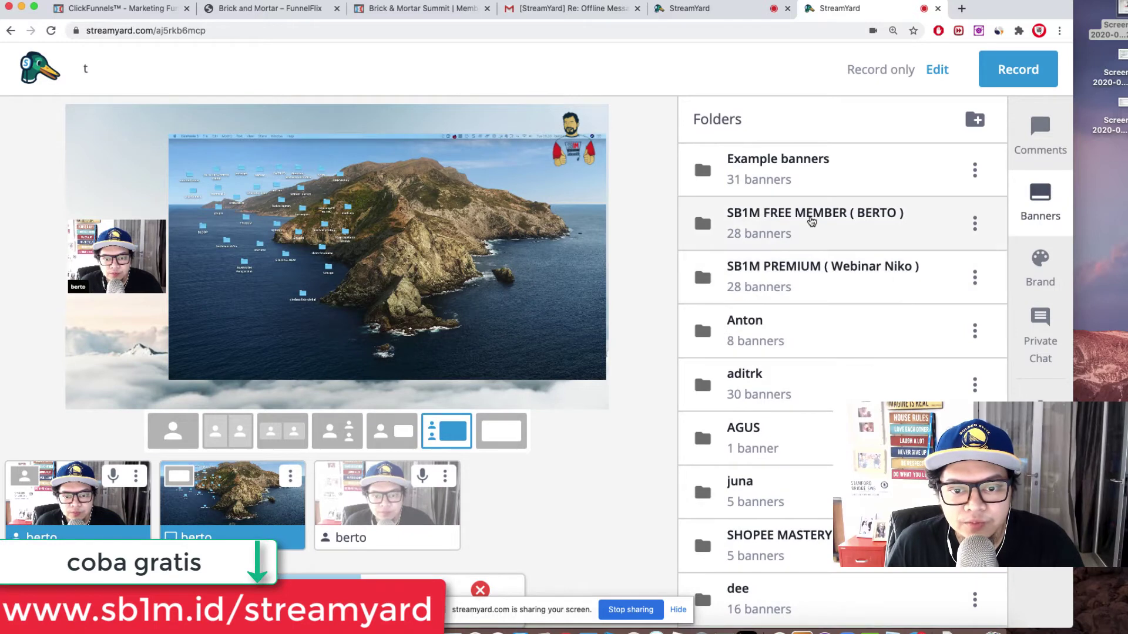
{"action": "left_click", "coordinate": [811, 221]}
{"action": "scroll", "coordinate": [844, 317], "scroll_direction": "down", "scroll_amount": 7}
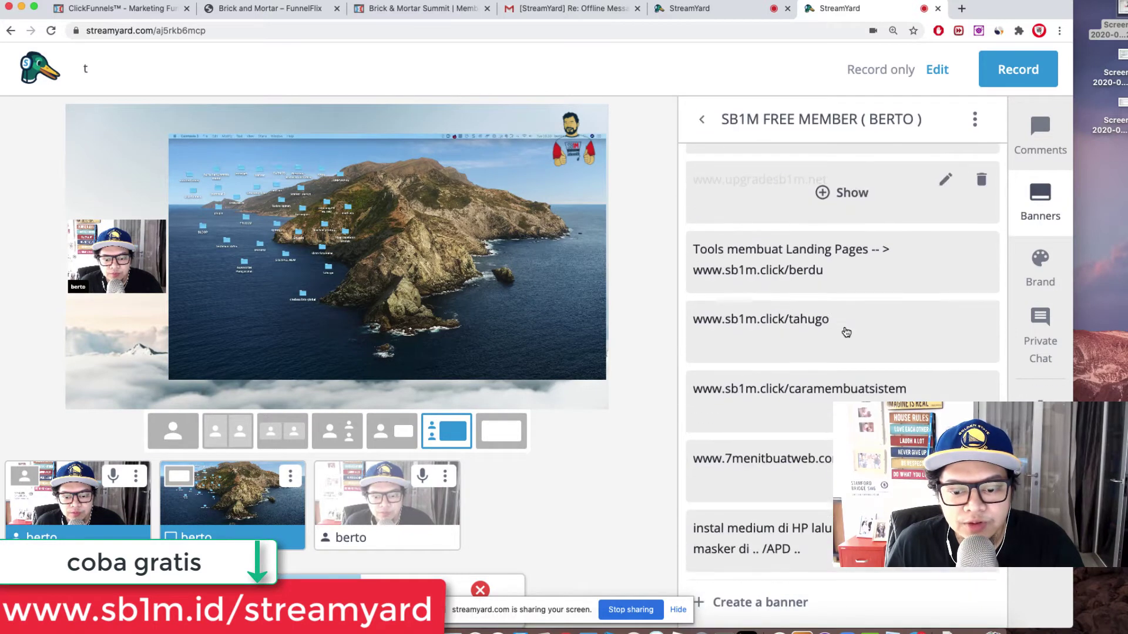
{"action": "scroll", "coordinate": [846, 337], "scroll_direction": "down", "scroll_amount": 4}
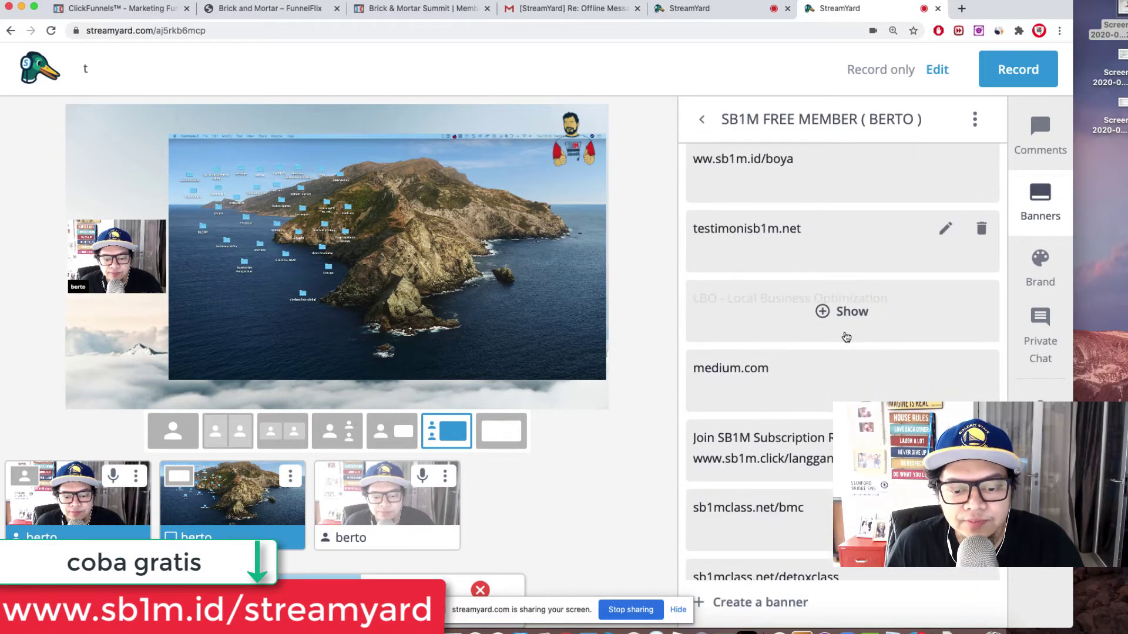
{"action": "left_click", "coordinate": [822, 451]}
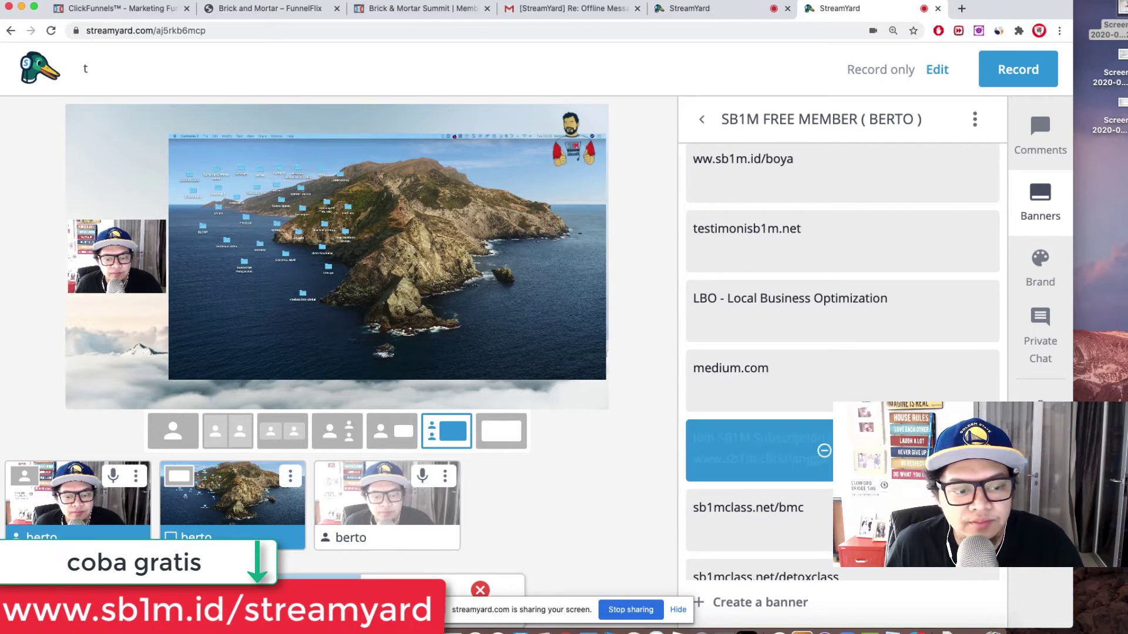
Hide the "Join SB1M Subscription" banner from the stream and look through the other banners in the folder
{"action": "left_click", "coordinate": [823, 450]}
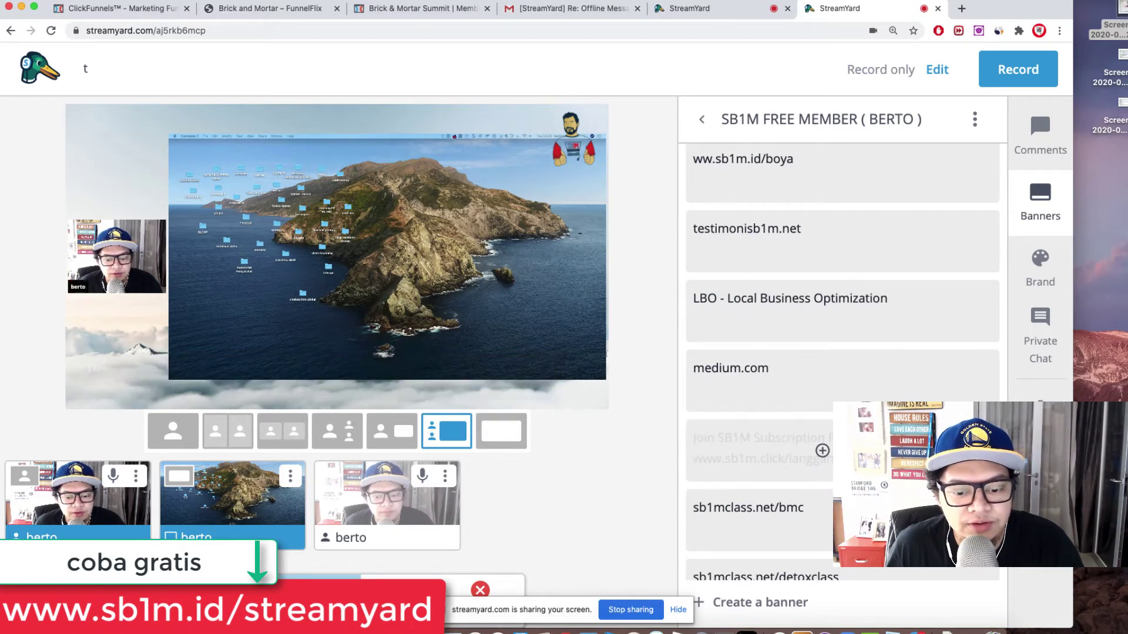
{"action": "scroll", "coordinate": [823, 459], "scroll_direction": "down", "scroll_amount": 10}
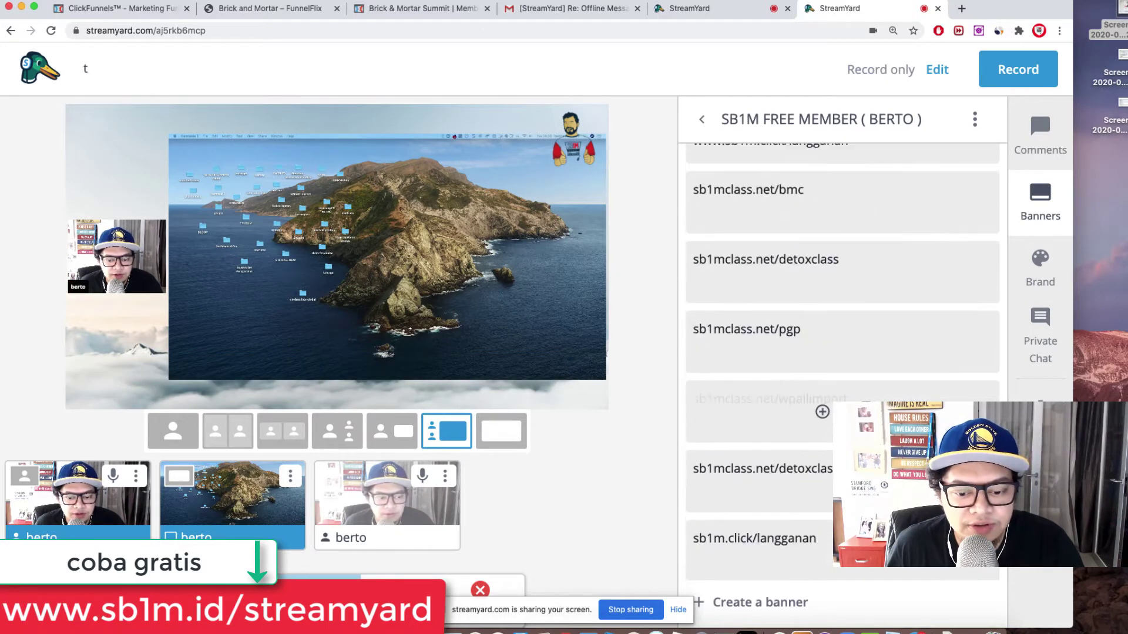
{"action": "scroll", "coordinate": [822, 470], "scroll_direction": "down", "scroll_amount": 5}
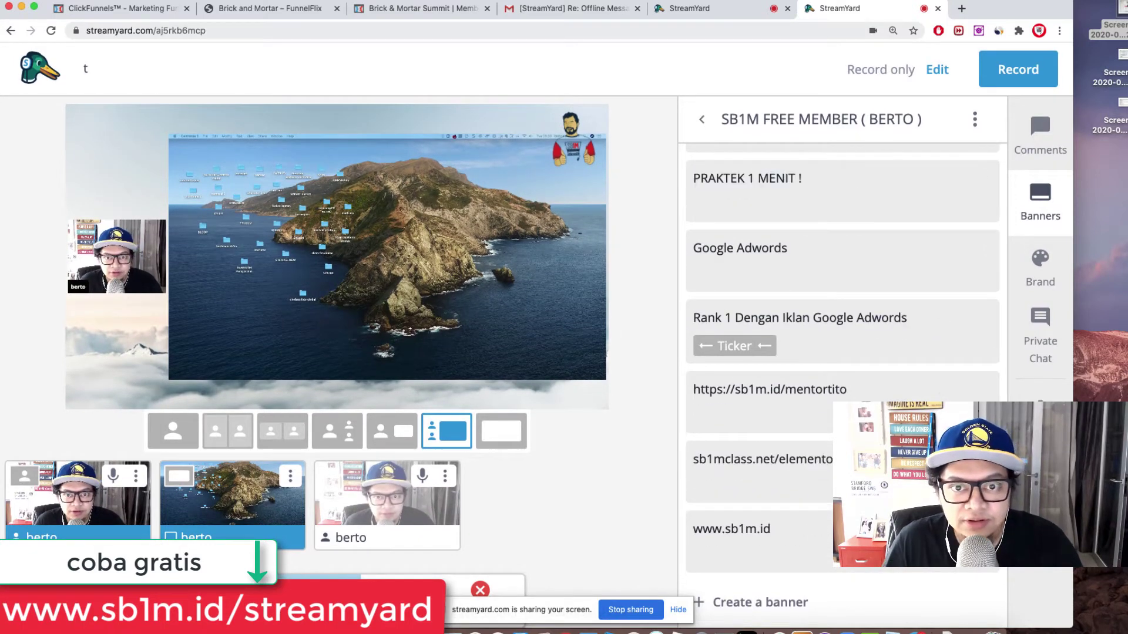
{"action": "left_click", "coordinate": [764, 0]}
{"action": "left_click", "coordinate": [944, 304]}
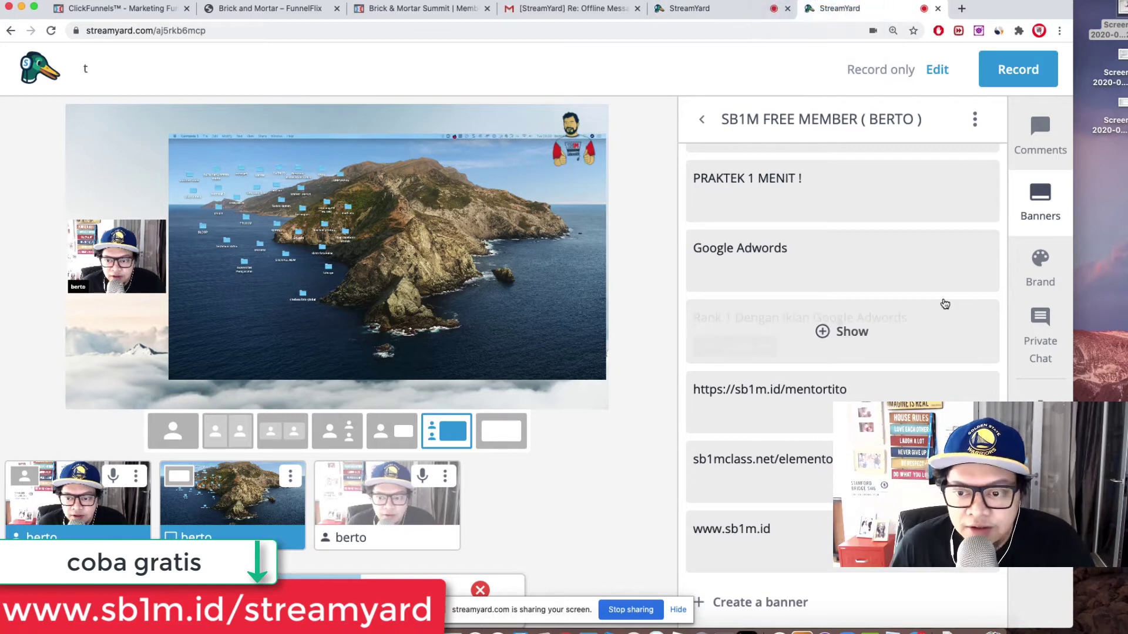
{"action": "scroll", "coordinate": [895, 347], "scroll_direction": "up", "scroll_amount": 2}
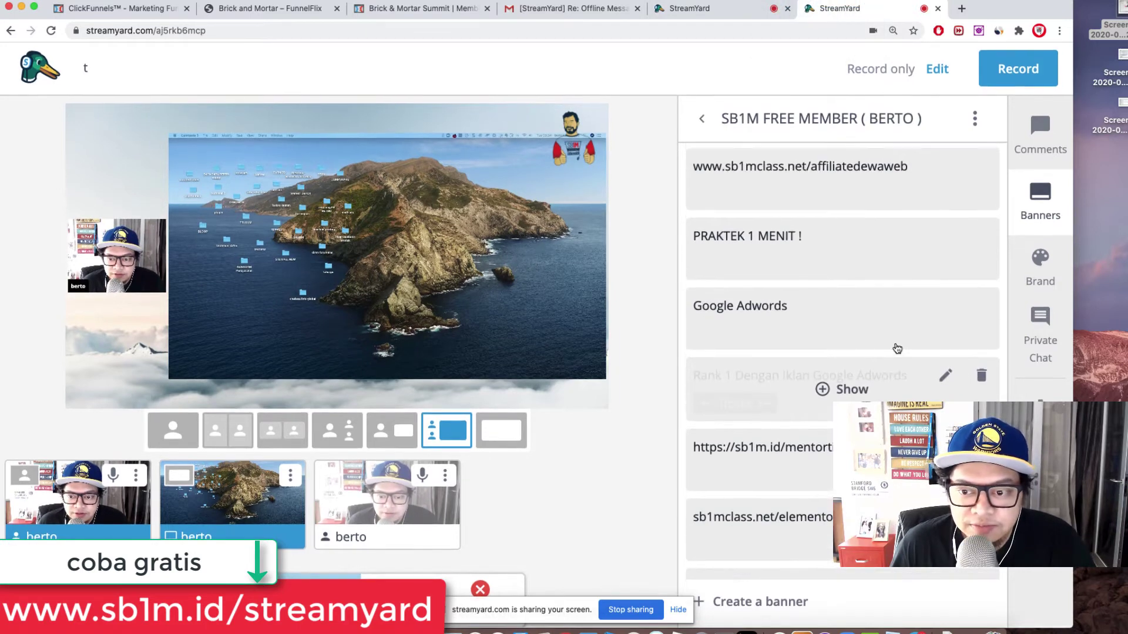
{"action": "scroll", "coordinate": [893, 329], "scroll_direction": "up", "scroll_amount": 10}
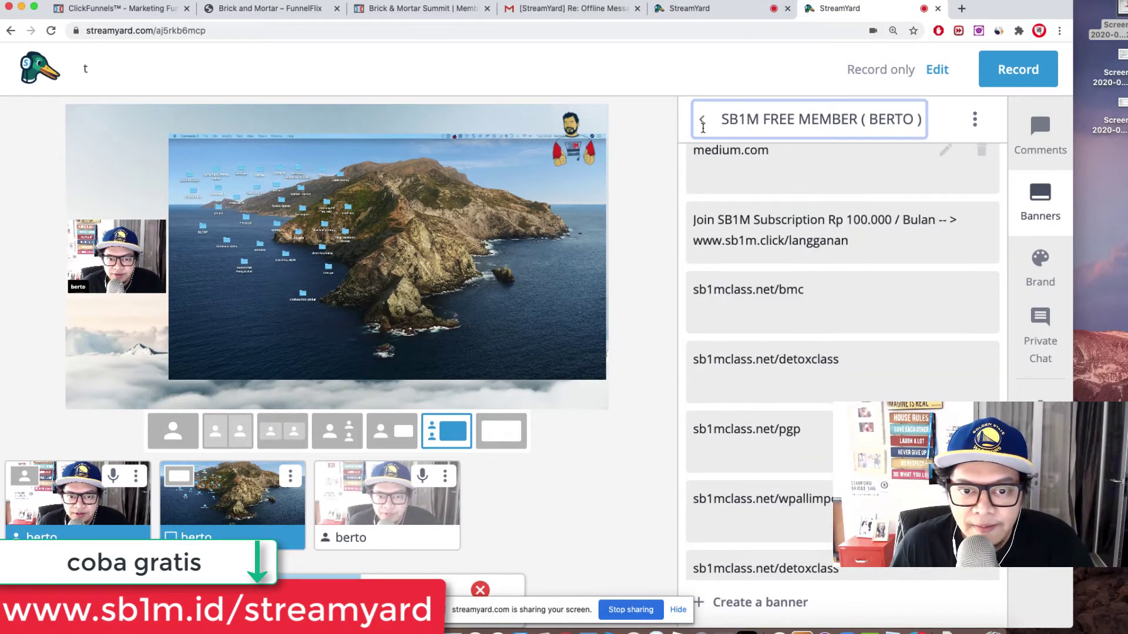
Return to the list of banner folders and create a new folder named after the host
{"action": "left_click", "coordinate": [887, 119]}
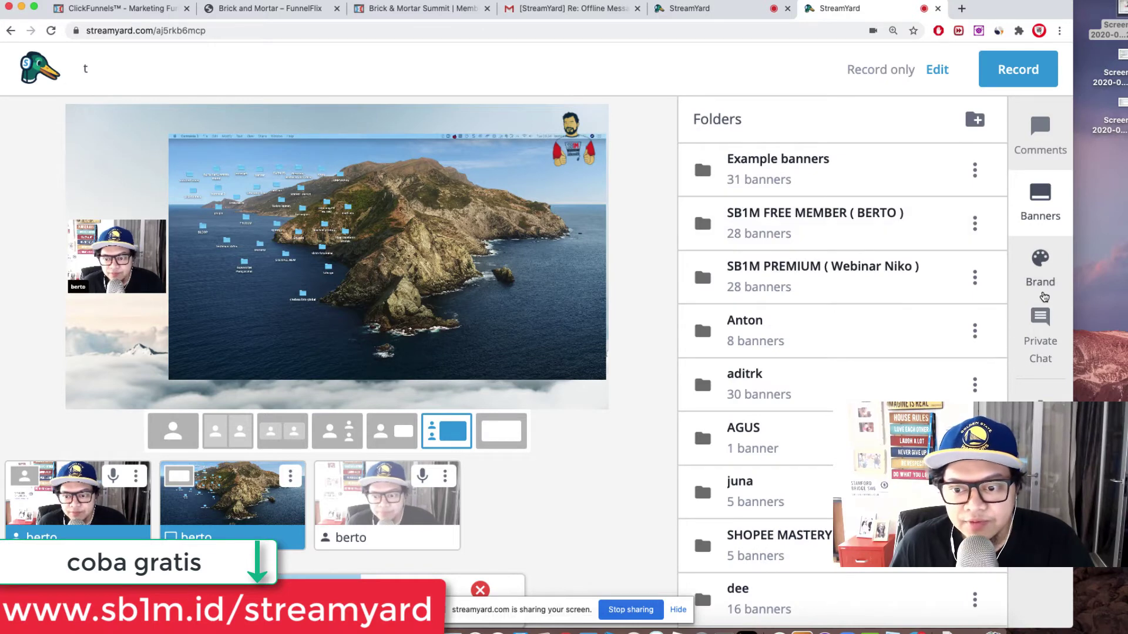
{"action": "scroll", "coordinate": [806, 574], "scroll_direction": "down", "scroll_amount": 3}
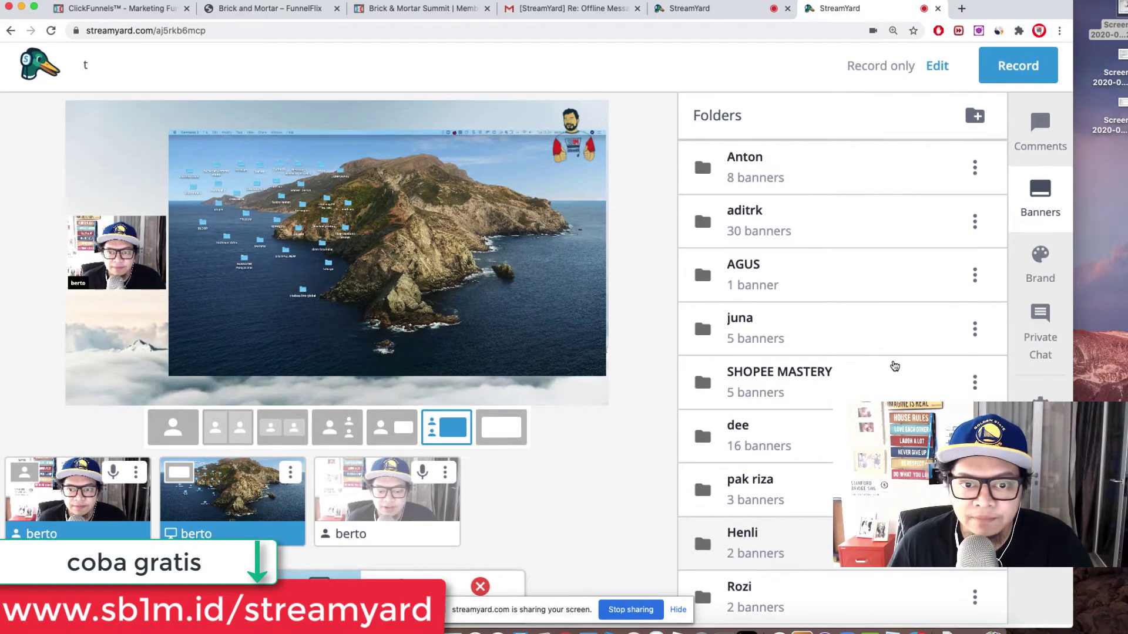
{"action": "left_click", "coordinate": [974, 117]}
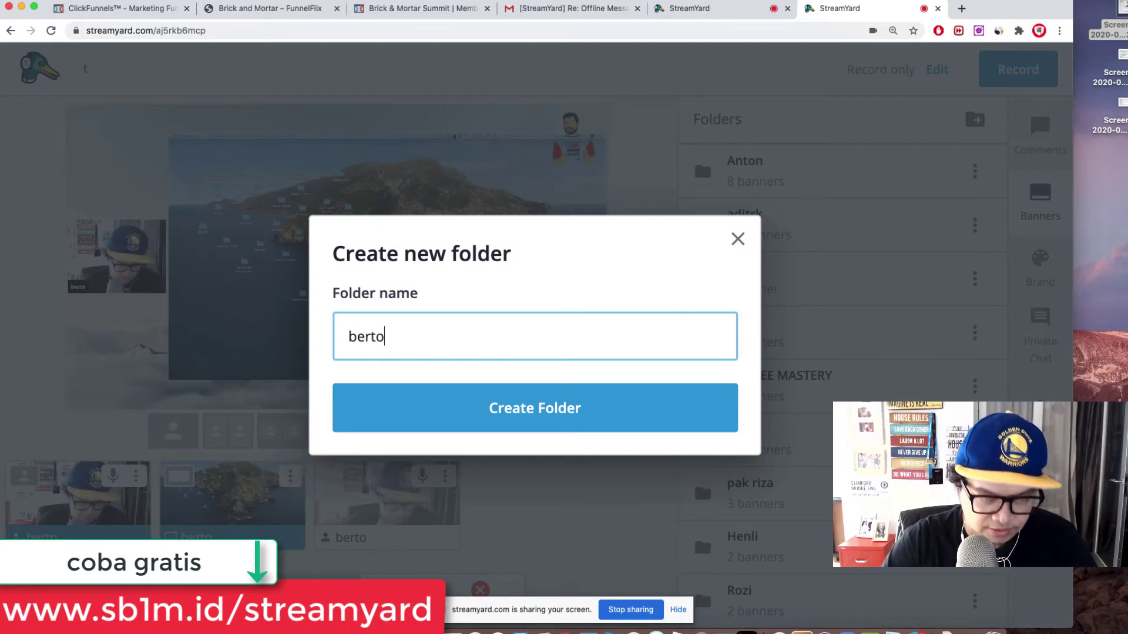
{"action": "key", "text": "Return"}
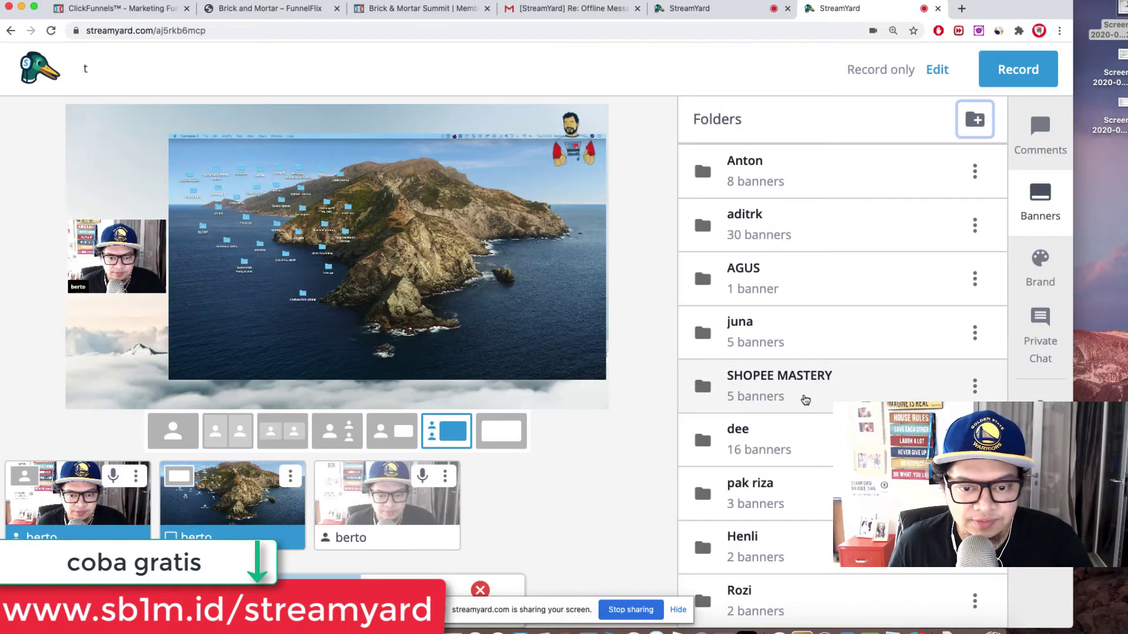
Add the scrolling ticker banner "halo see uu" to the new folder and show it on the stream
{"action": "scroll", "coordinate": [838, 179], "scroll_direction": "down", "scroll_amount": 1}
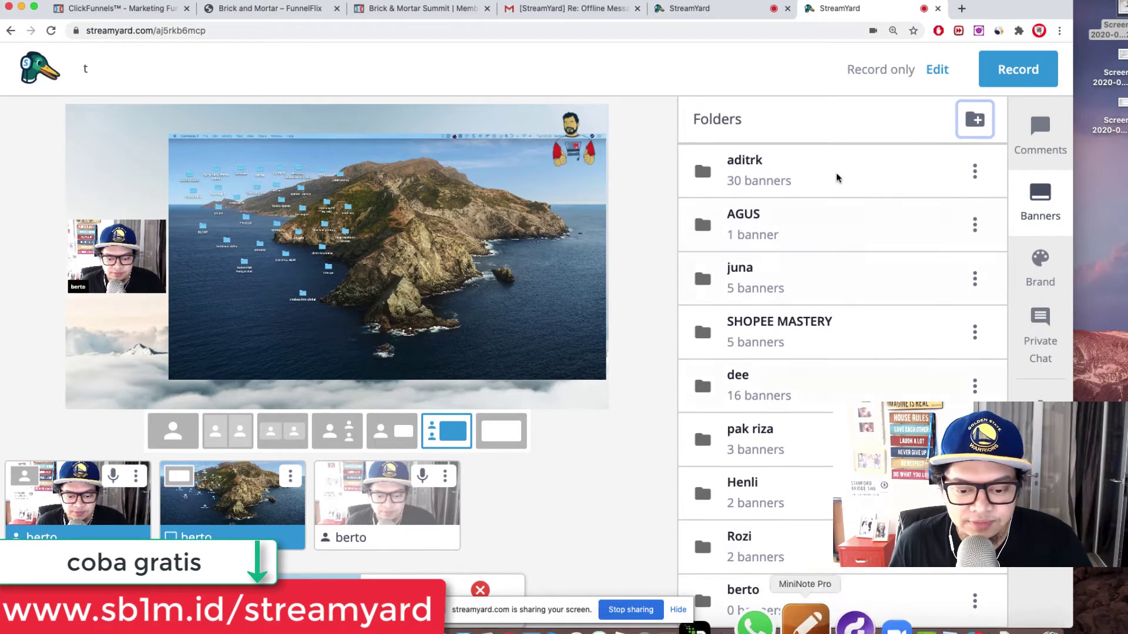
{"action": "left_click", "coordinate": [776, 597]}
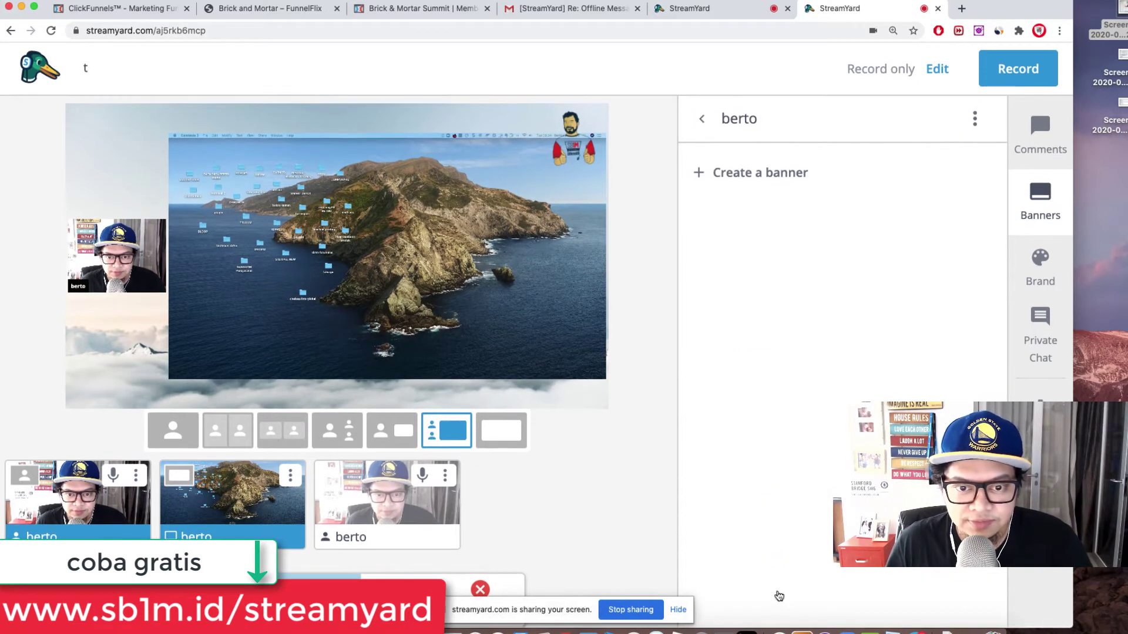
{"action": "left_click", "coordinate": [733, 175]}
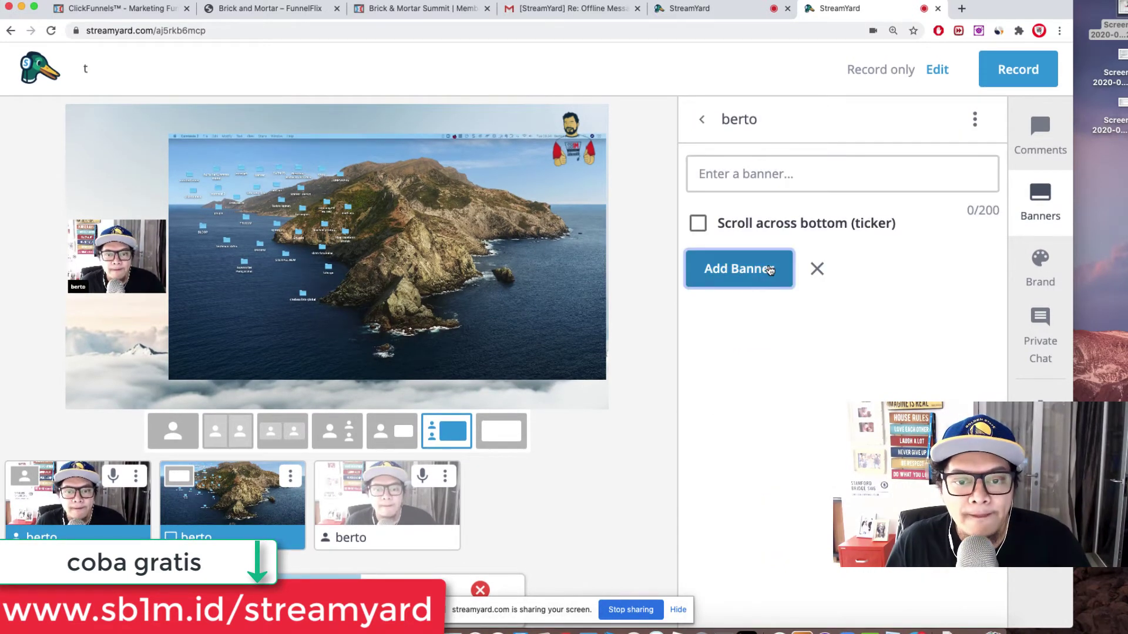
{"action": "left_click", "coordinate": [698, 223]}
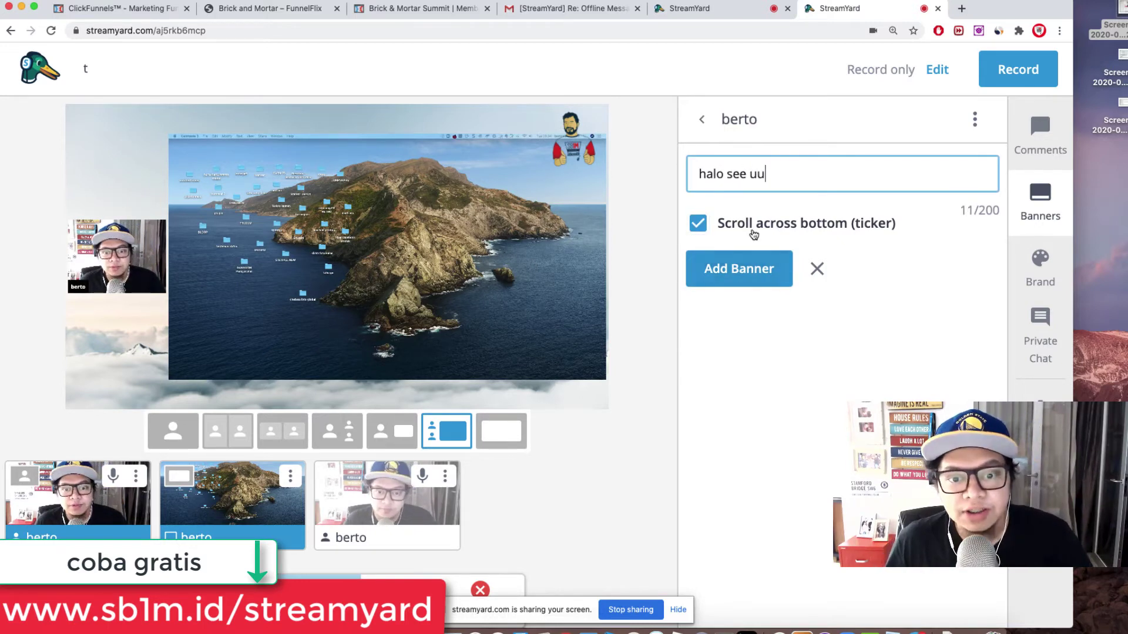
{"action": "left_click", "coordinate": [751, 264]}
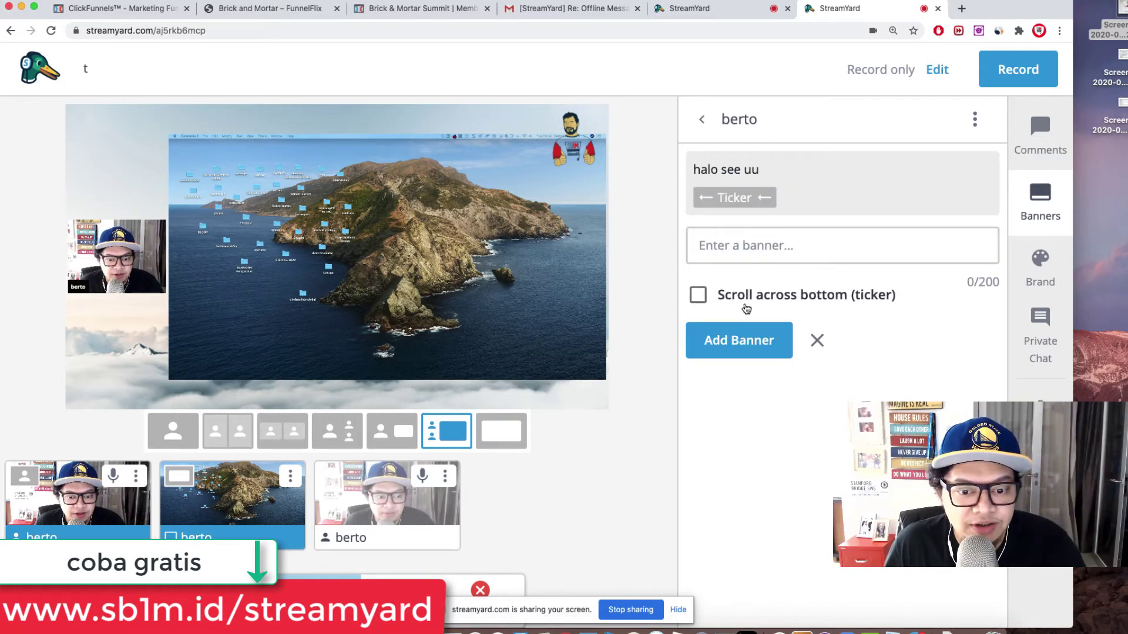
{"action": "left_click", "coordinate": [747, 346]}
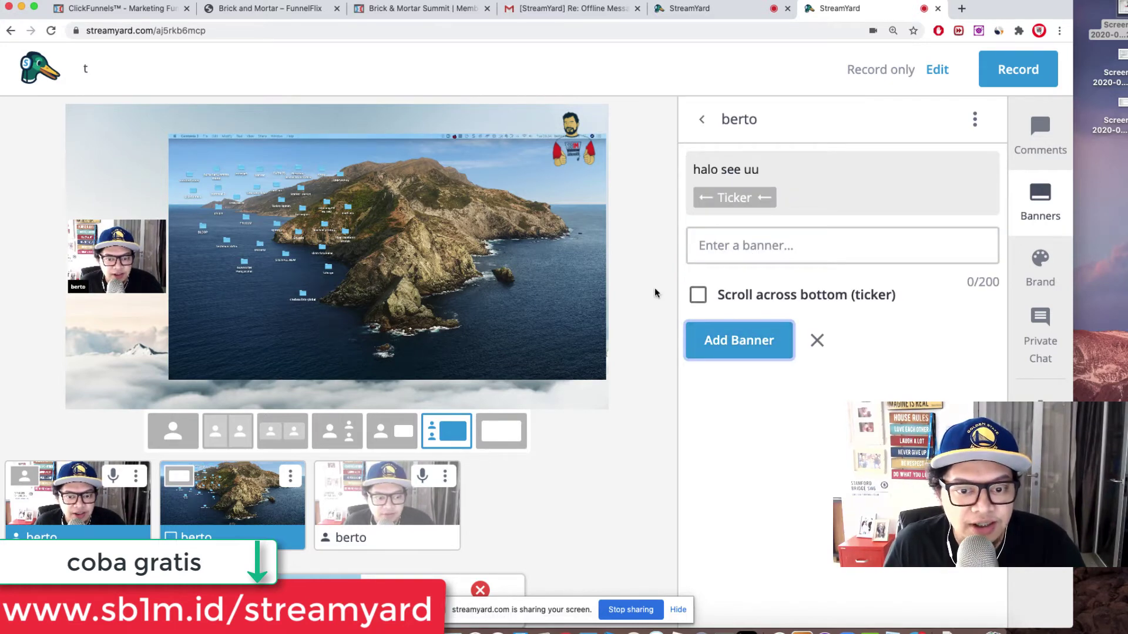
{"action": "left_click", "coordinate": [842, 180]}
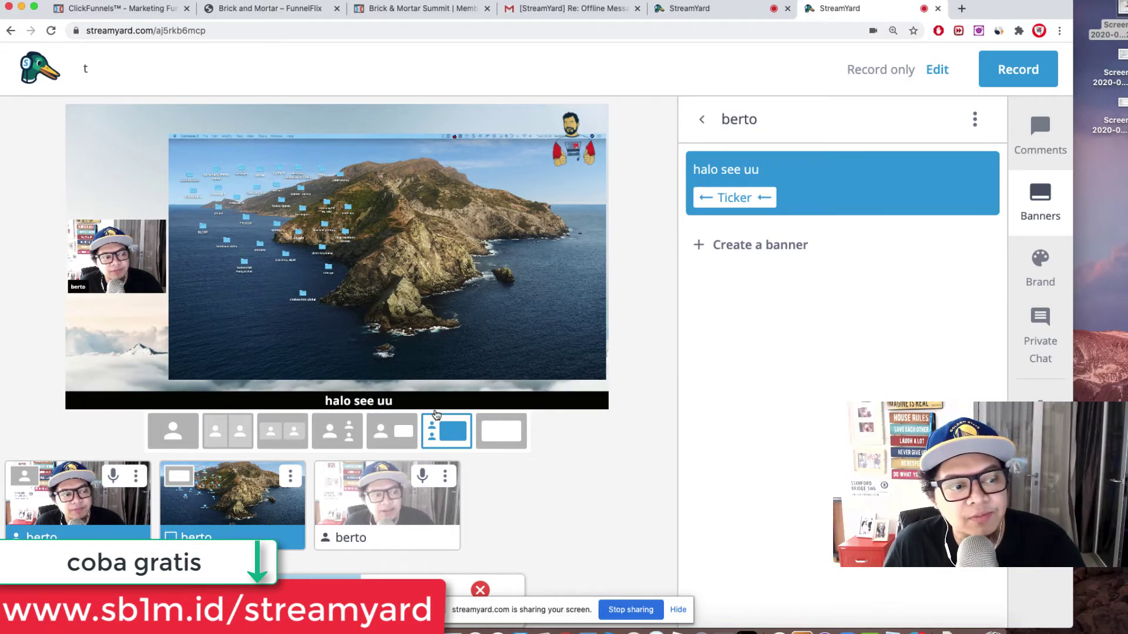
Take the host's camera off the stream so only the shared screen is shown, and view the comments area
{"action": "left_click", "coordinate": [83, 507]}
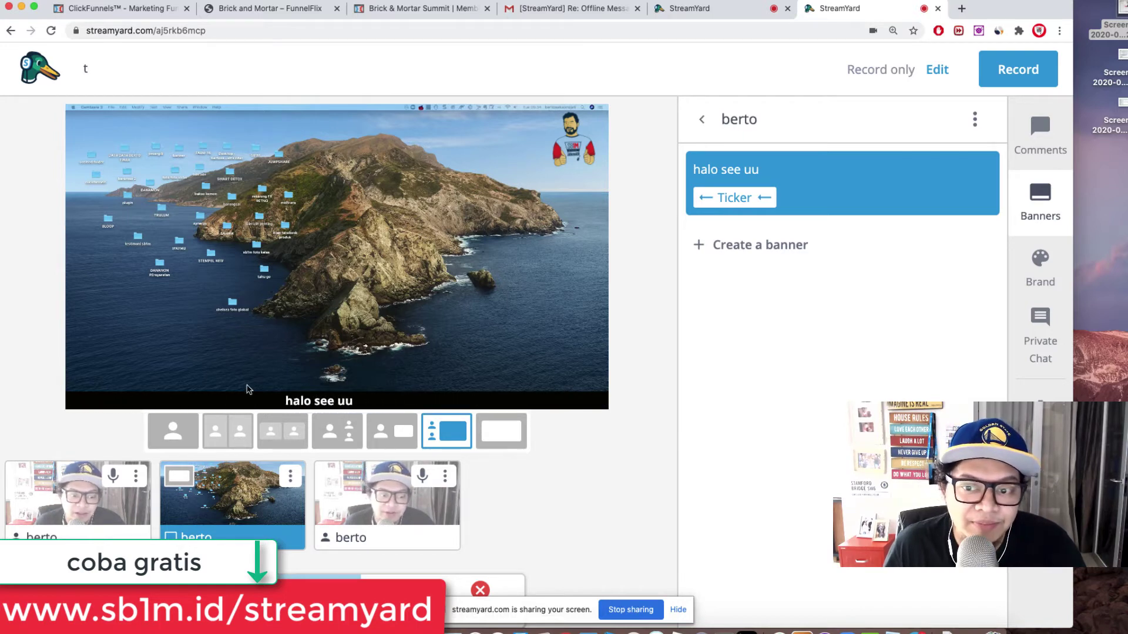
{"action": "left_click", "coordinate": [1040, 134]}
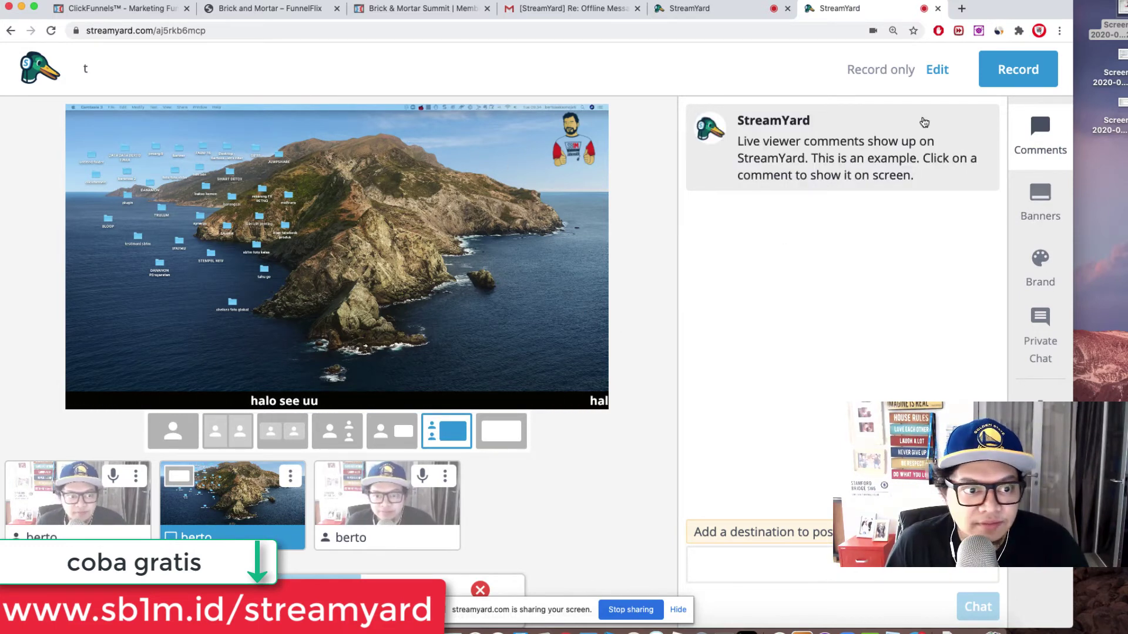
{"action": "left_click", "coordinate": [1039, 276]}
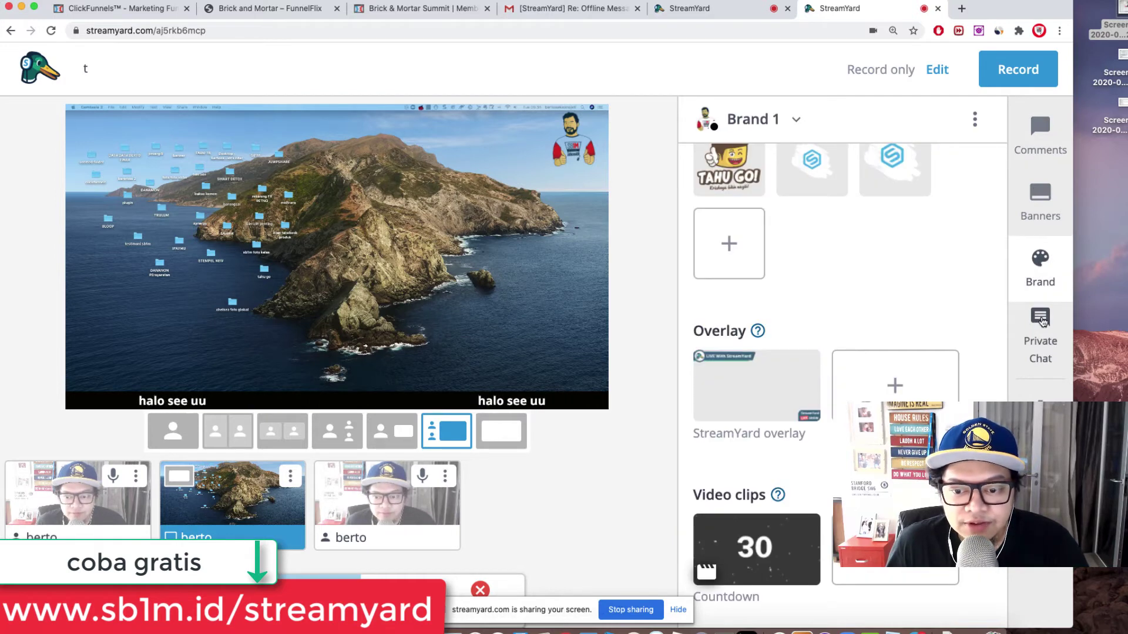
{"action": "left_click", "coordinate": [1039, 150]}
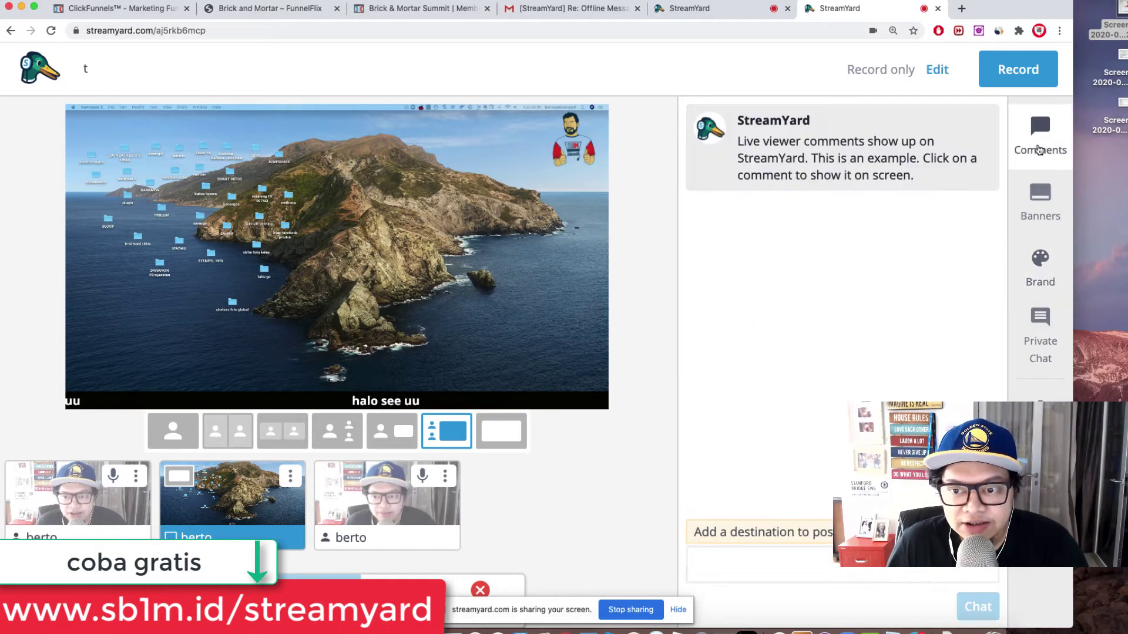
Open streamyard.com in a new browser tab
{"action": "left_click", "coordinate": [961, 8]}
{"action": "type", "text": "stre"}
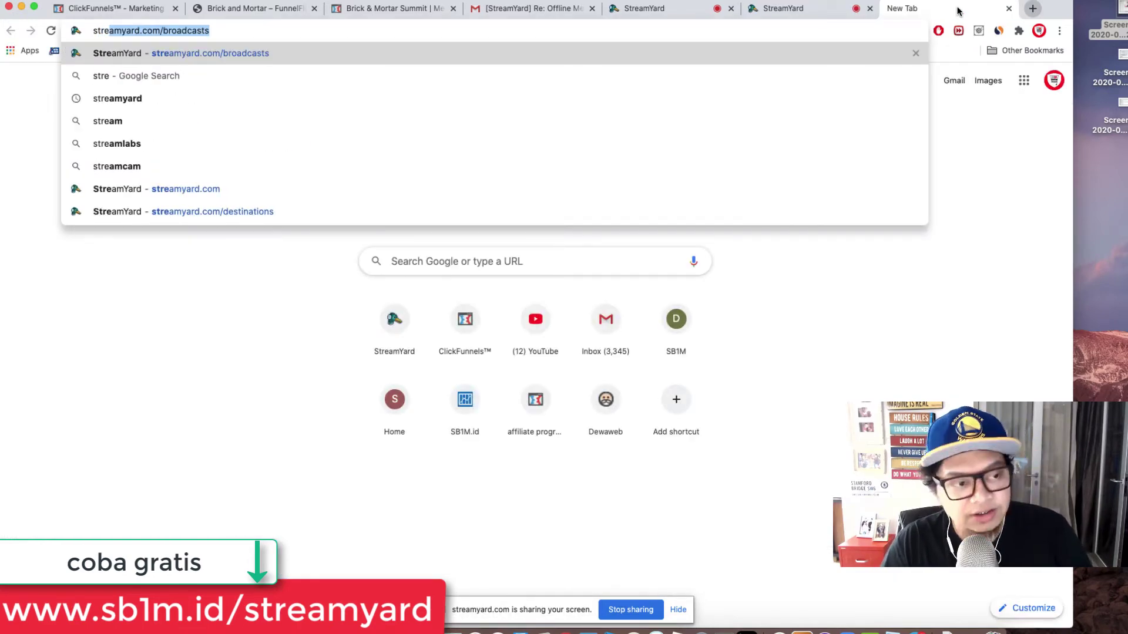
{"action": "key", "text": "Right"}
{"action": "key", "text": "BackSpace"}
{"action": "key", "text": "BackSpace"}
{"action": "key", "text": "BackSpace"}
{"action": "key", "text": "BackSpace"}
{"action": "key", "text": "BackSpace"}
{"action": "key", "text": "BackSpace"}
{"action": "key", "text": "BackSpace"}
{"action": "key", "text": "BackSpace"}
{"action": "key", "text": "BackSpace"}
{"action": "key", "text": "BackSpace"}
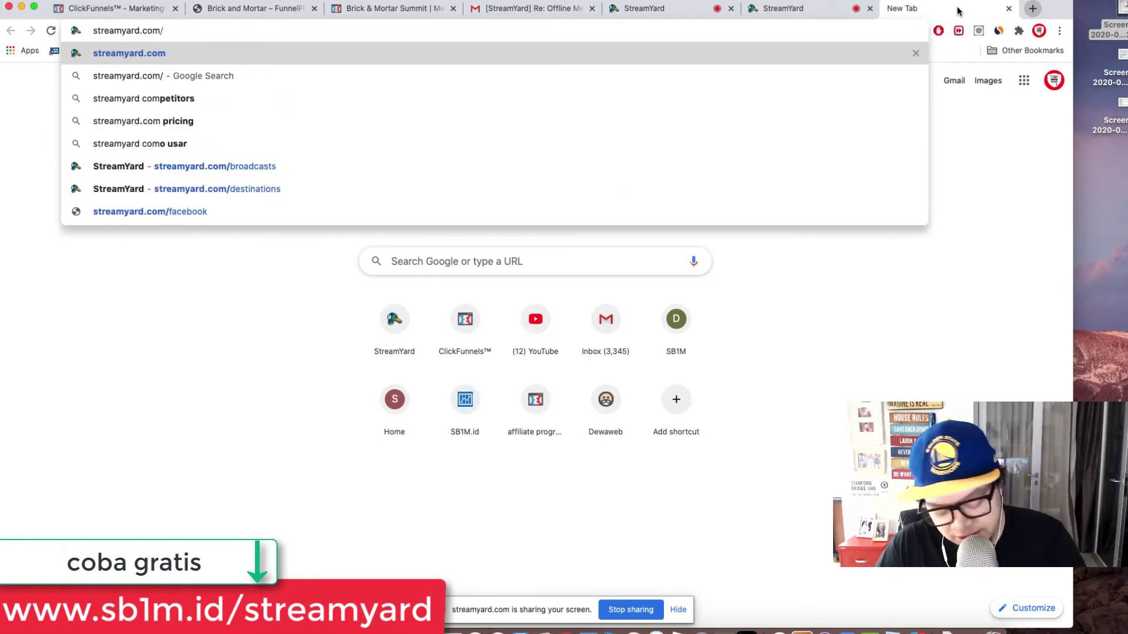
{"action": "key", "text": "Return"}
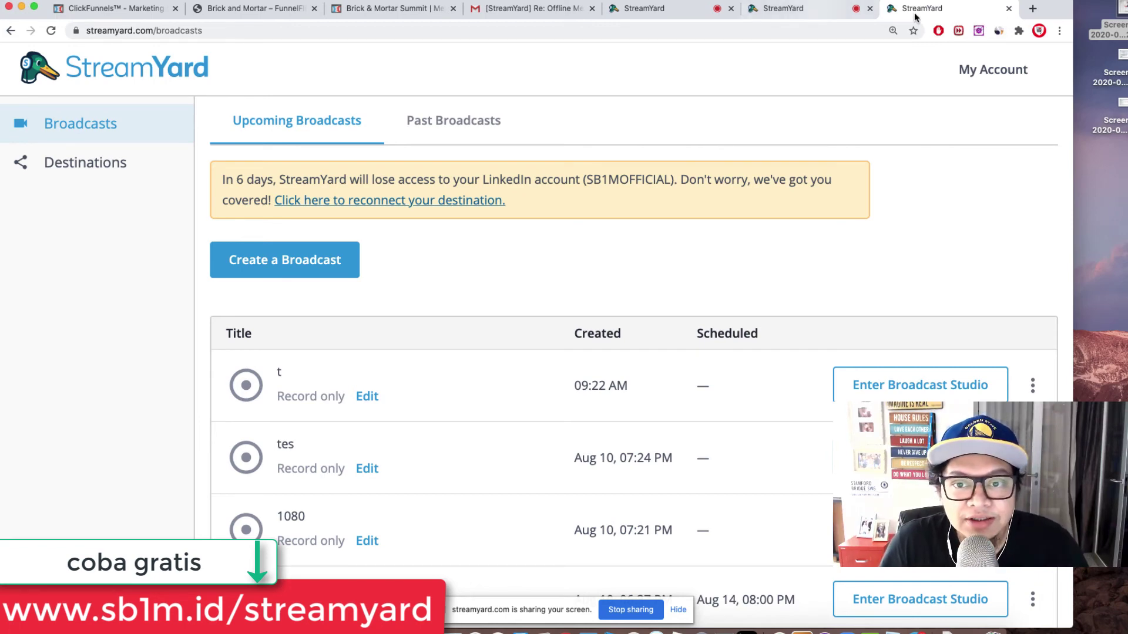
Return to the studio tab, switch to Safari and look through the streamyard.com home page there
{"action": "left_click", "coordinate": [820, 9]}
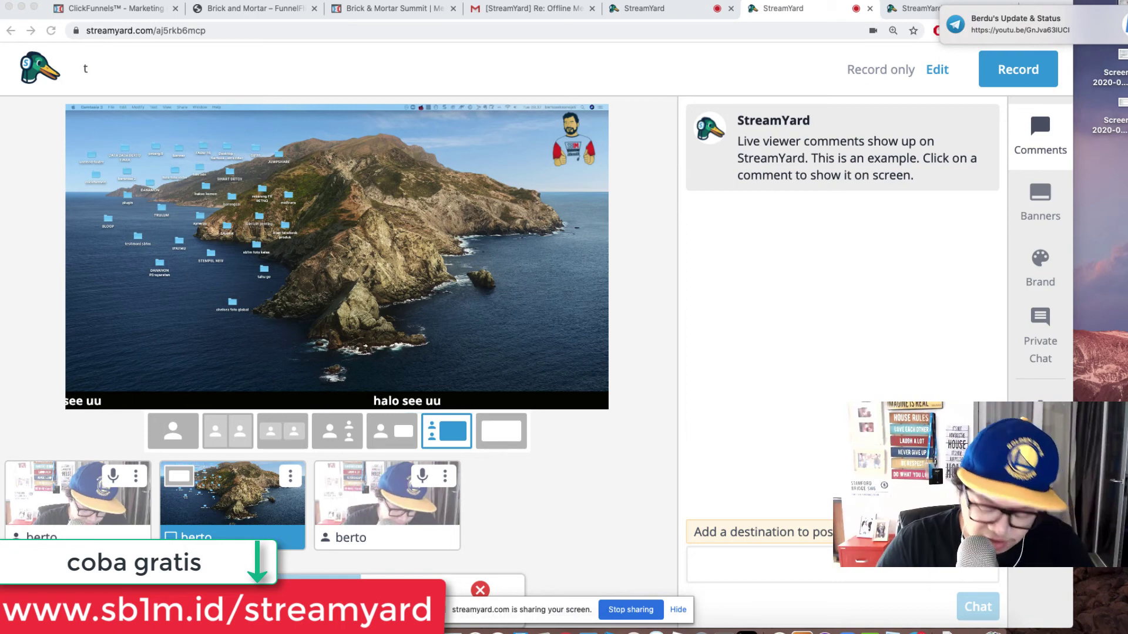
{"action": "key", "text": "super+Tab"}
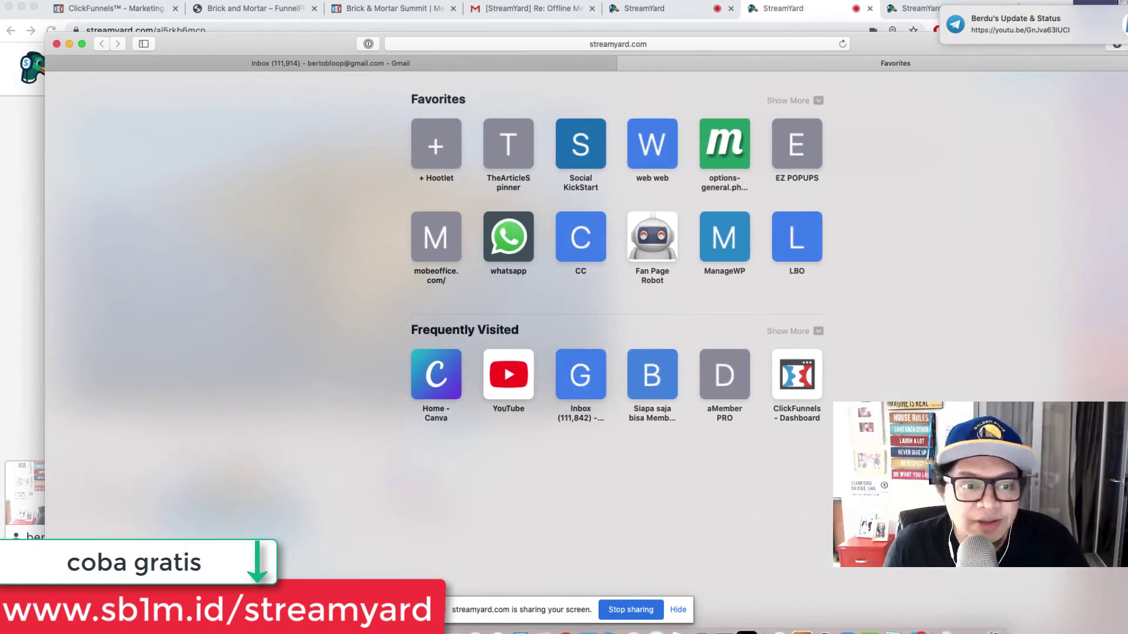
{"action": "key", "text": "Return"}
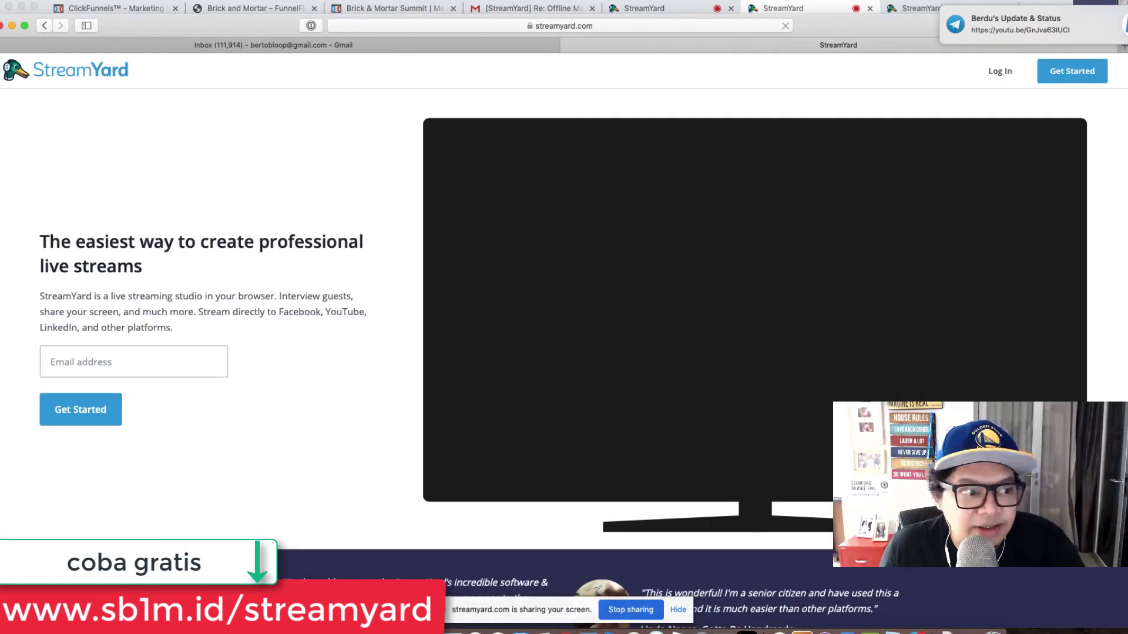
{"action": "scroll", "coordinate": [164, 321], "scroll_direction": "down", "scroll_amount": 8}
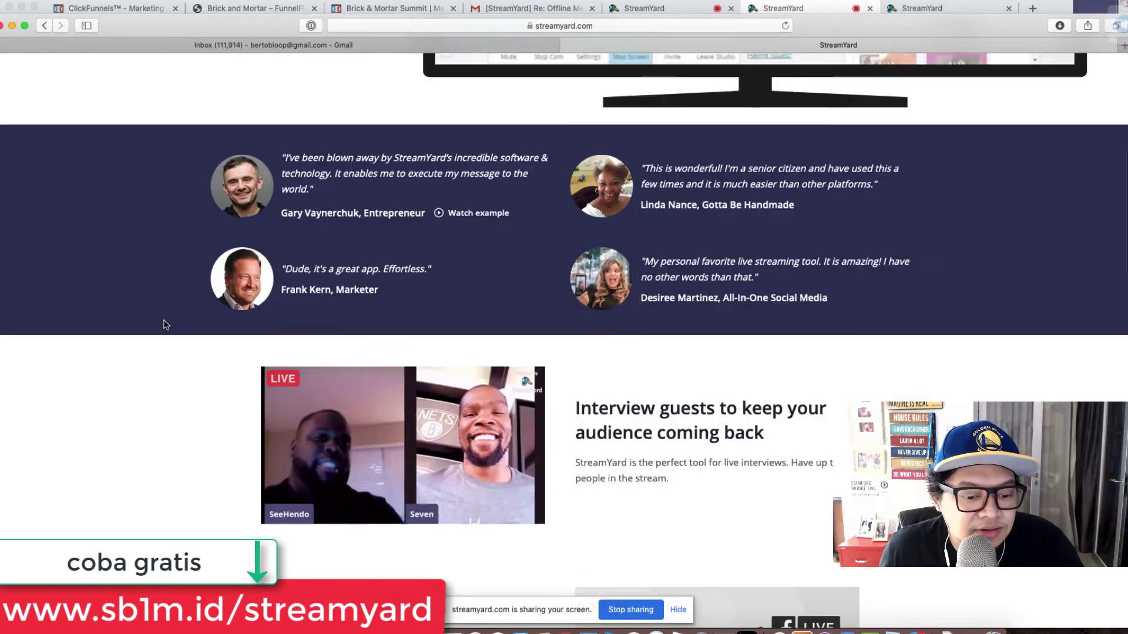
{"action": "scroll", "coordinate": [164, 322], "scroll_direction": "up", "scroll_amount": 8}
Search Google for "streamyard pricing", open StreamYard's pricing page and examine the Free, Basic and Professional plans
{"action": "left_click", "coordinate": [564, 25]}
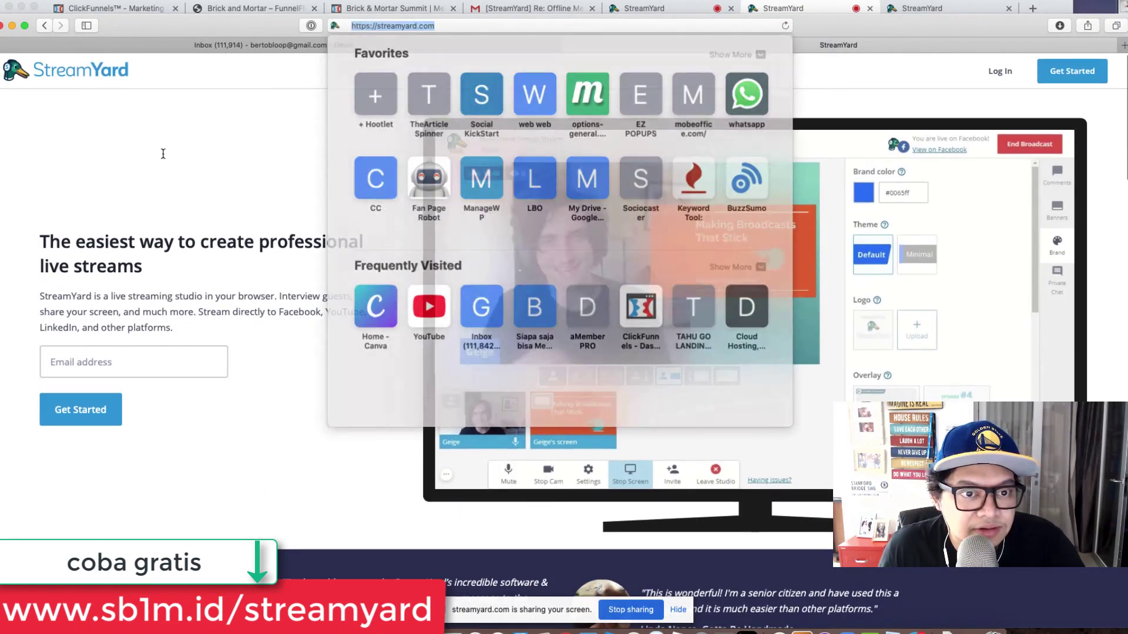
{"action": "type", "text": "streamy"}
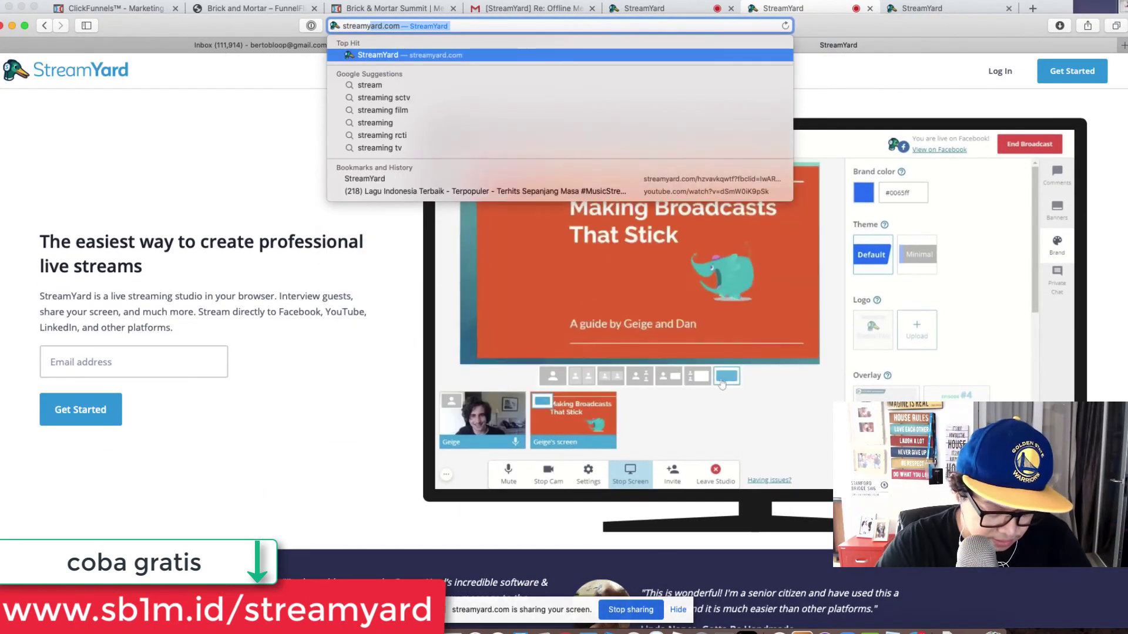
{"action": "type", "text": "ard prici"}
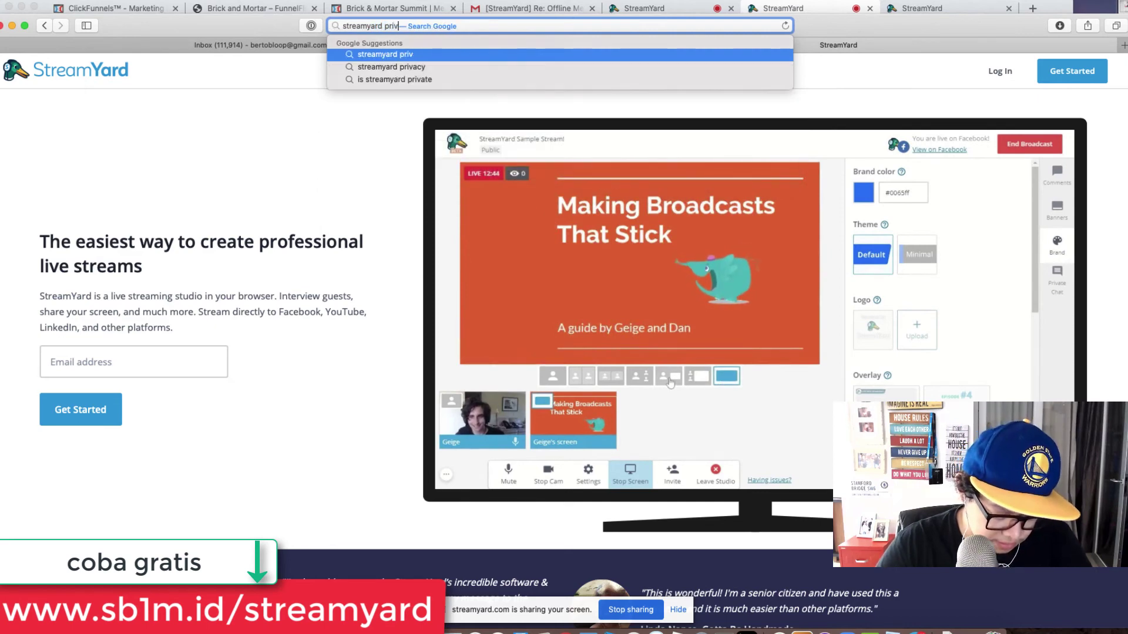
{"action": "type", "text": "ng"}
{"action": "key", "text": "Return"}
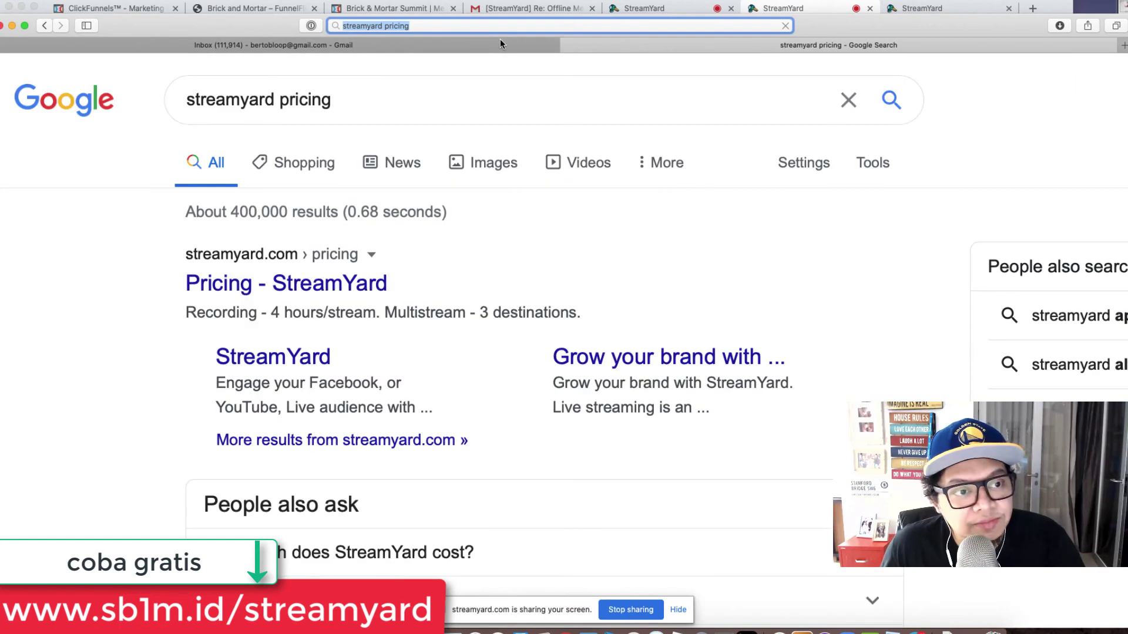
{"action": "left_click", "coordinate": [339, 289]}
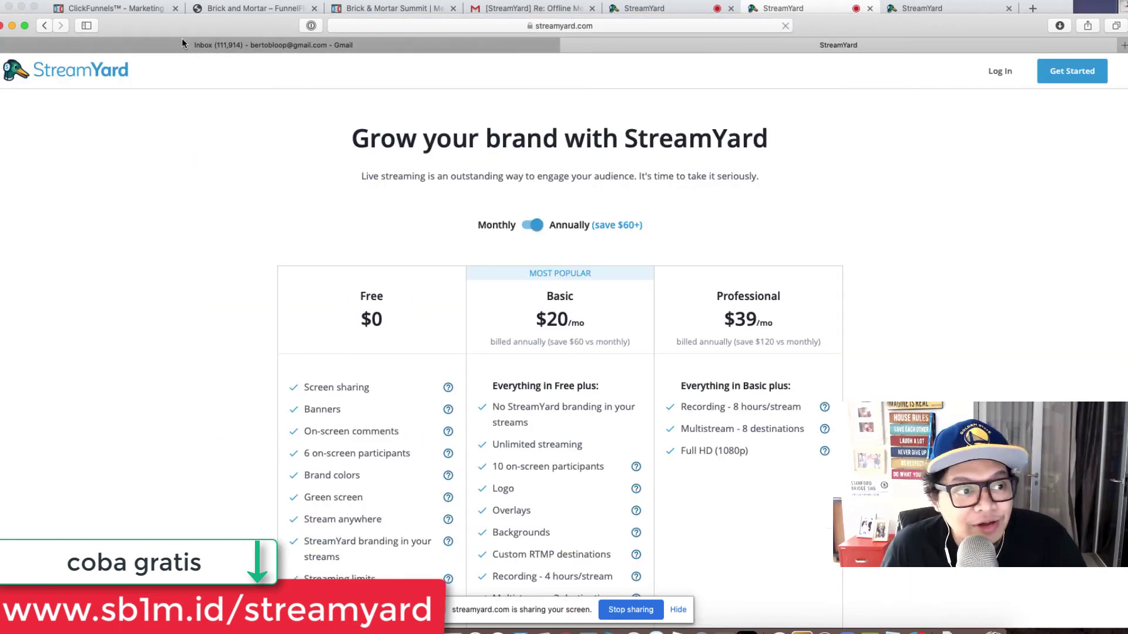
{"action": "left_click_drag", "start_coordinate": [182, 37], "coordinate": [173, 1]}
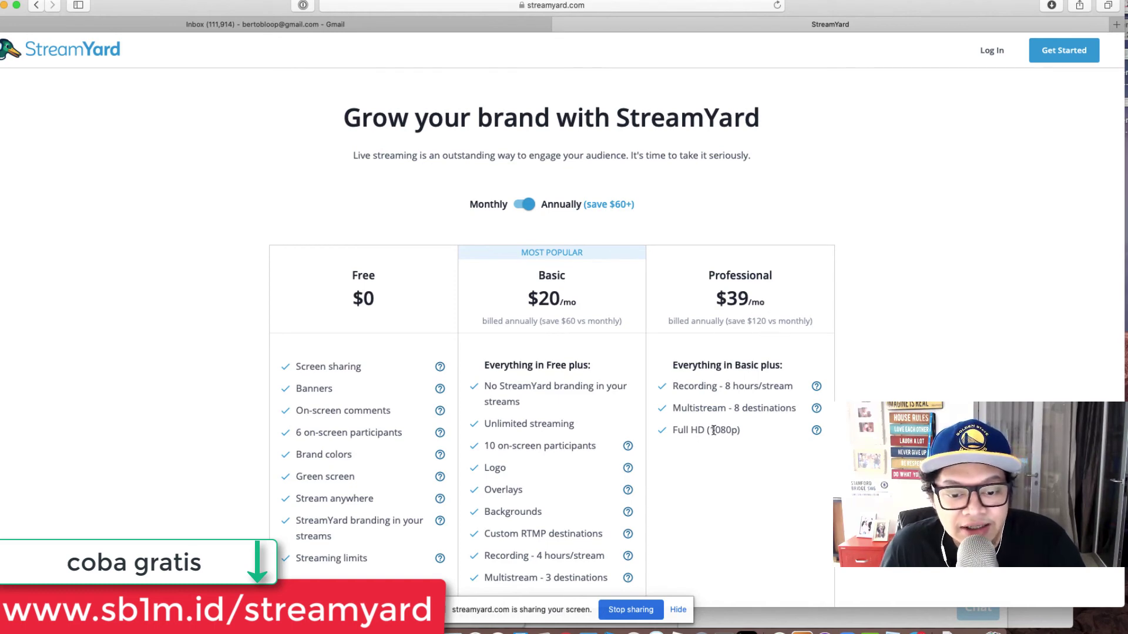
{"action": "scroll", "coordinate": [716, 423], "scroll_direction": "down", "scroll_amount": 2}
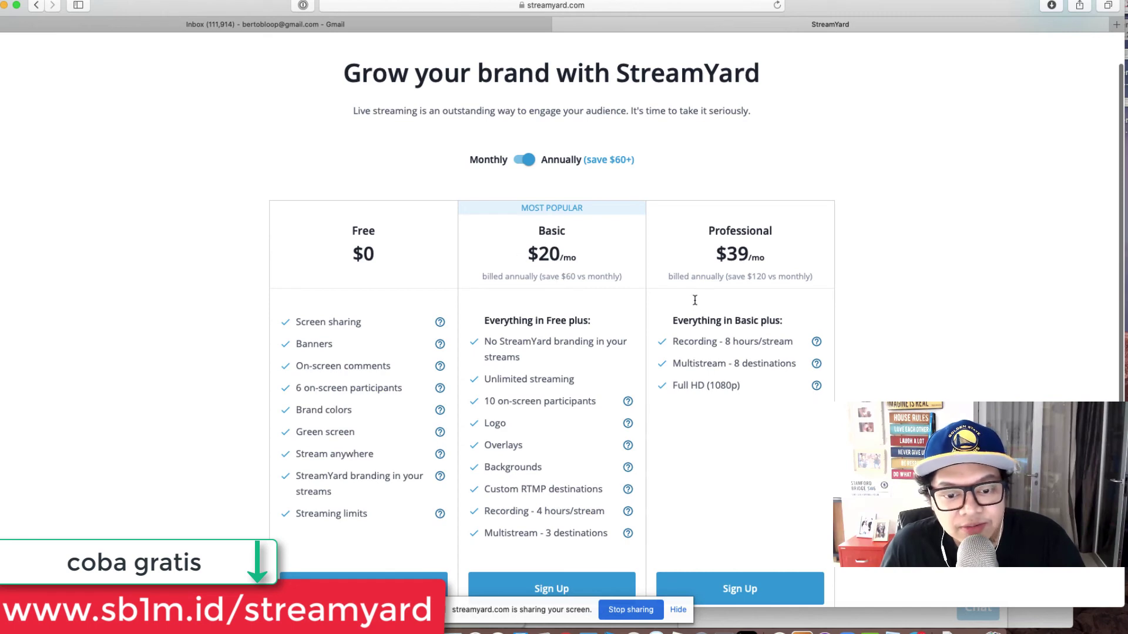
Examine the Professional plan's features on the pricing page and compare them with the Free and Basic plans
{"action": "scroll", "coordinate": [728, 378], "scroll_direction": "down", "scroll_amount": 3}
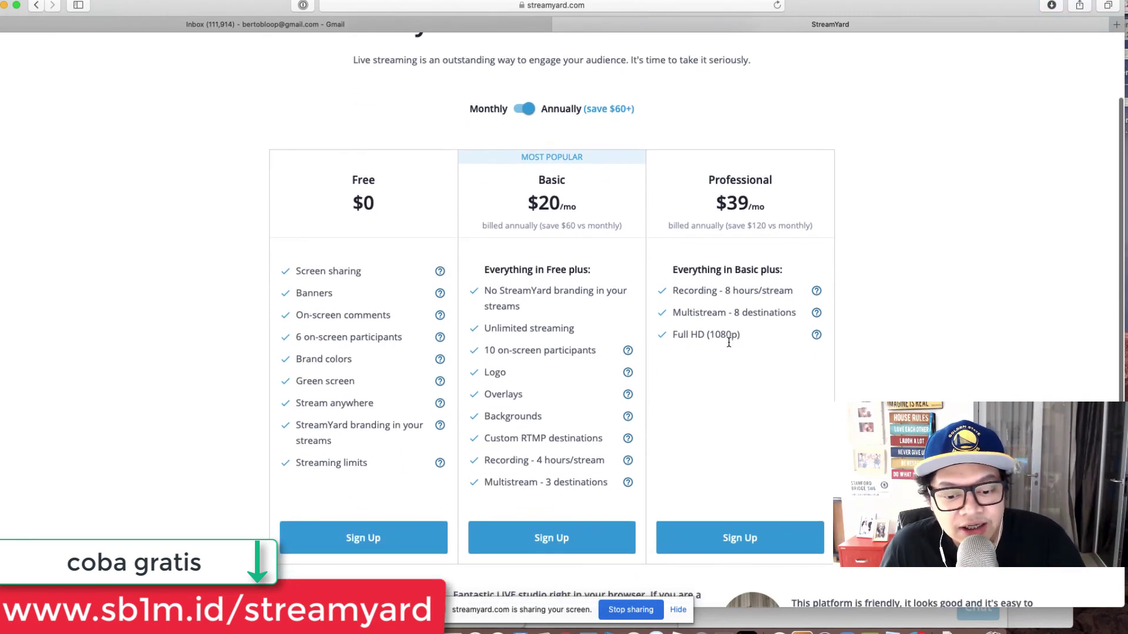
{"action": "scroll", "coordinate": [710, 354], "scroll_direction": "up", "scroll_amount": 1}
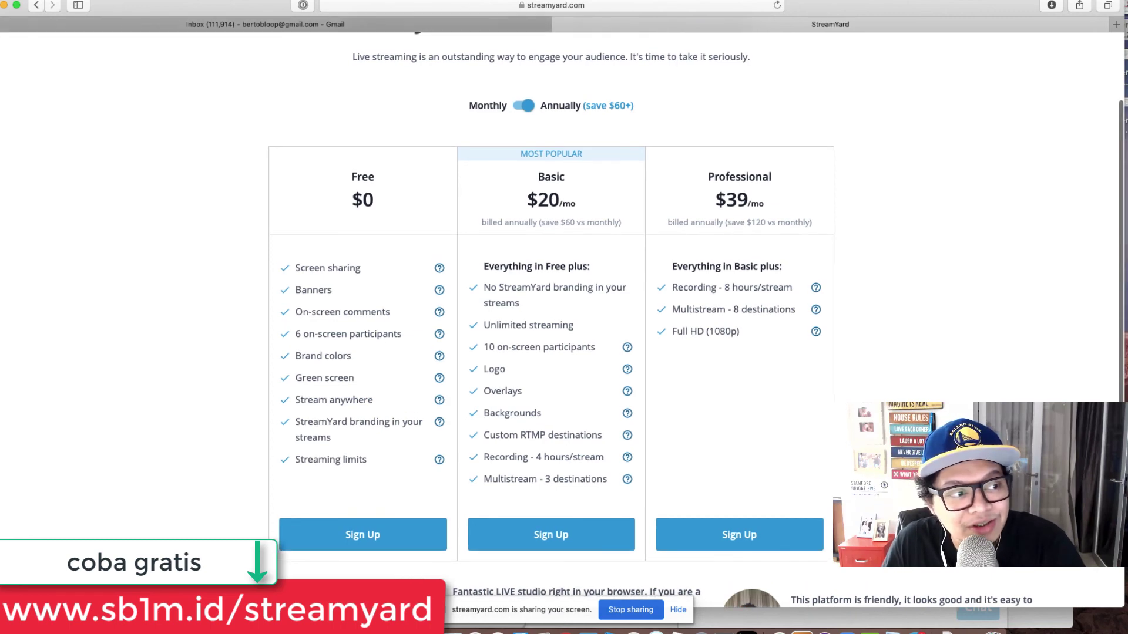
{"action": "scroll", "coordinate": [562, 321], "scroll_direction": "up", "scroll_amount": 1}
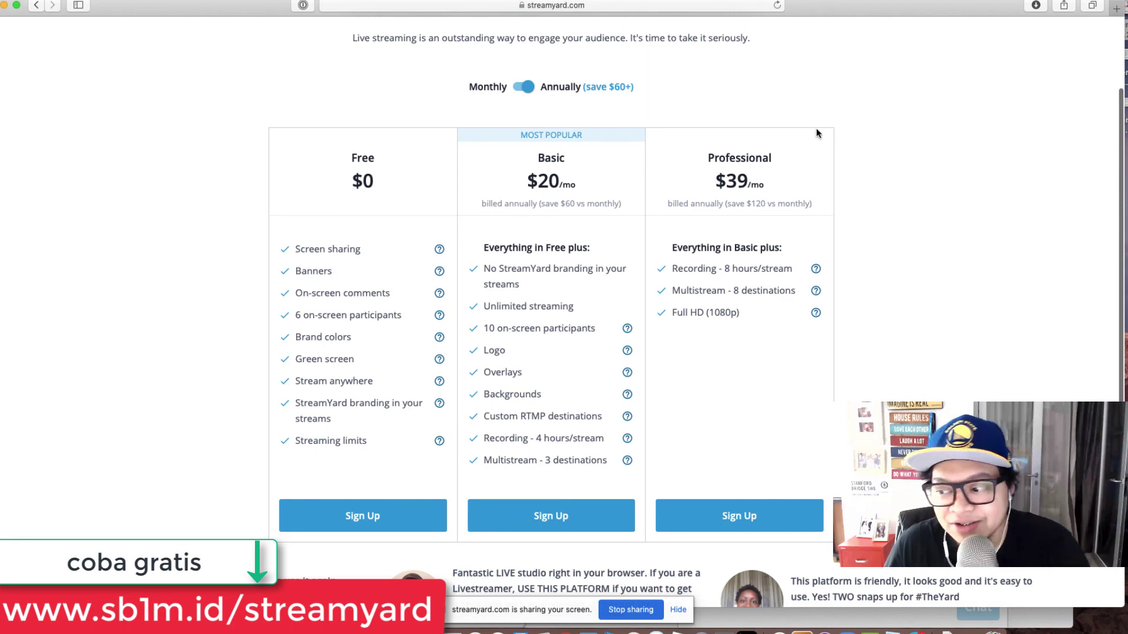
Switch to Chrome to view the Endgame interview on YouTube, and return to Safari's pricing page to read the Free plan's streaming limits explanation
{"action": "key", "text": "super+Tab"}
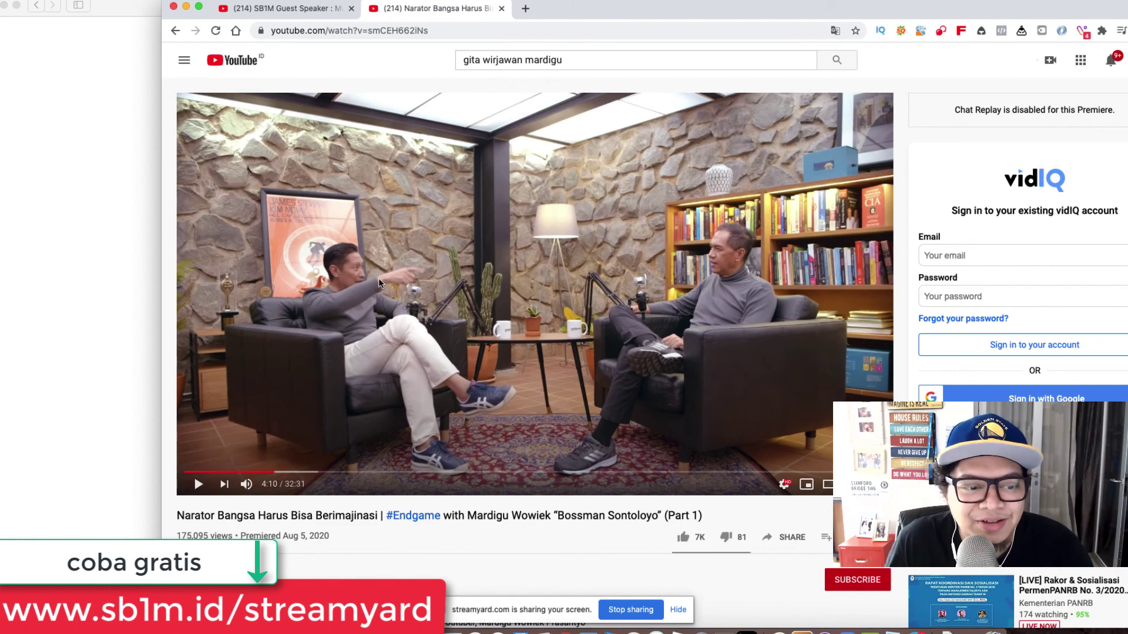
{"action": "left_click_drag", "start_coordinate": [573, 11], "coordinate": [685, 24]}
{"action": "key", "text": "super+Tab"}
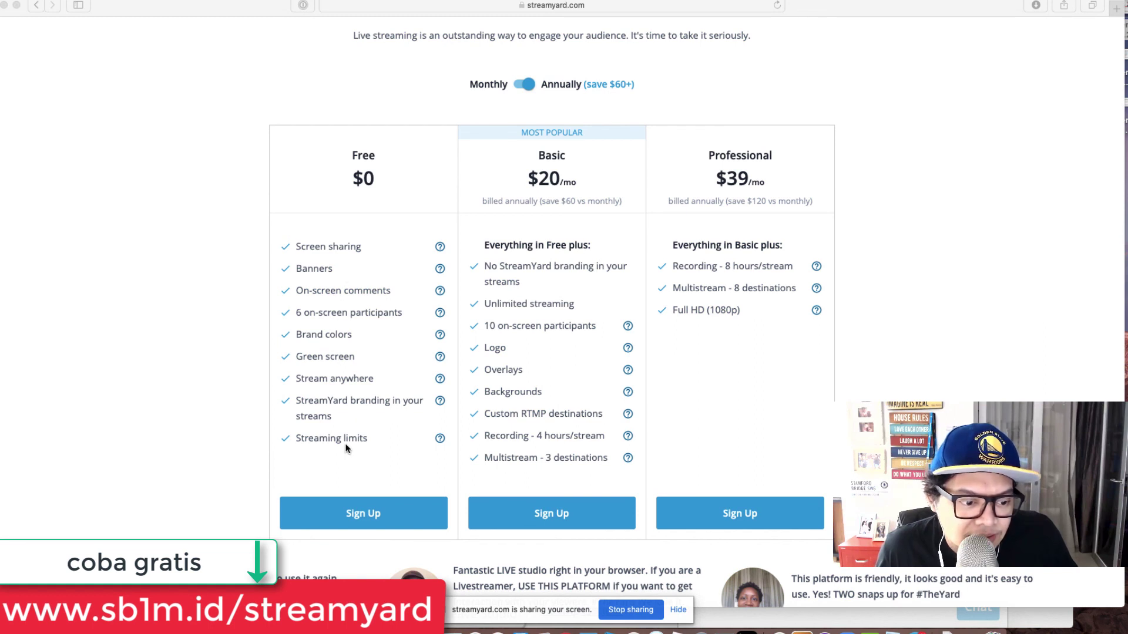
{"action": "mouse_move", "coordinate": [441, 440]}
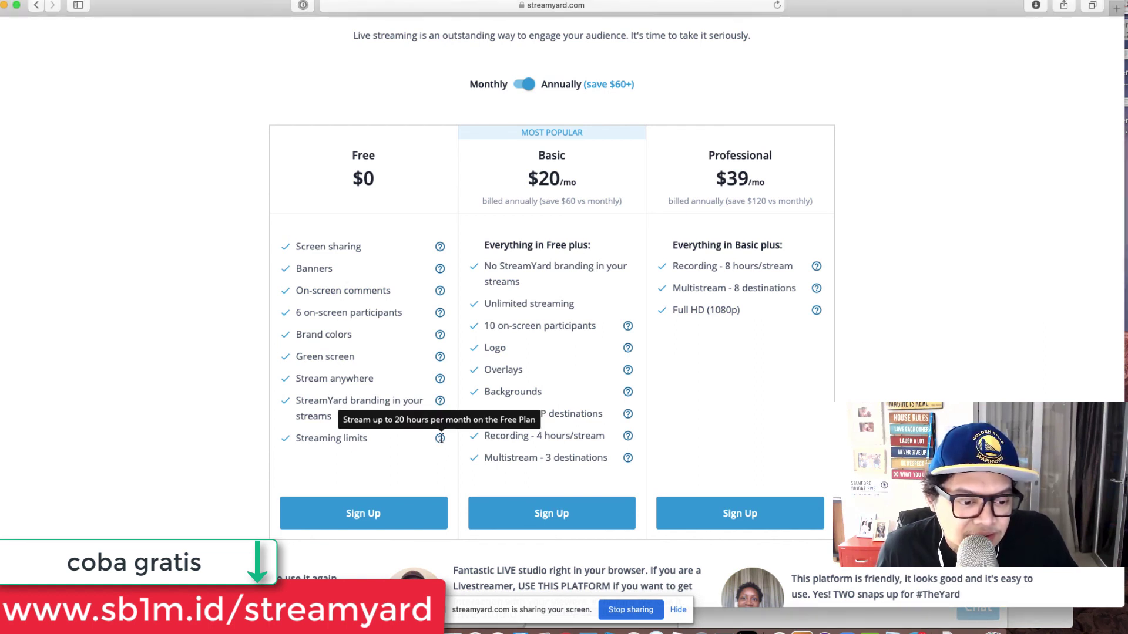